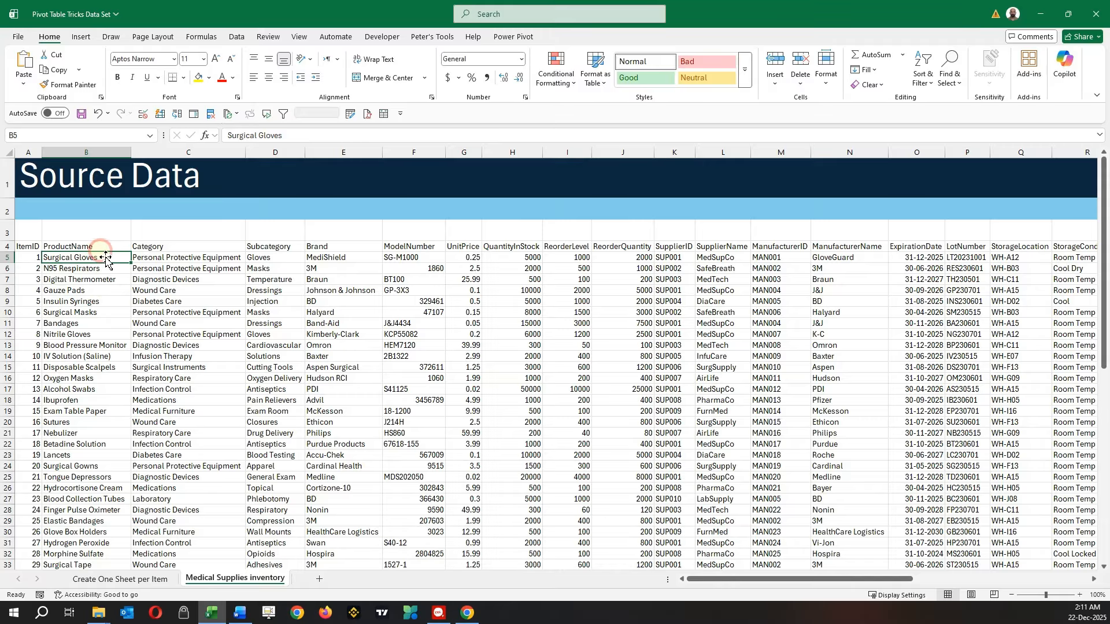
Add a new worksheet and name it Surgical Gloves, after the first product in the inventory list.
{"action": "key", "text": "ctrl+shift+Down"}
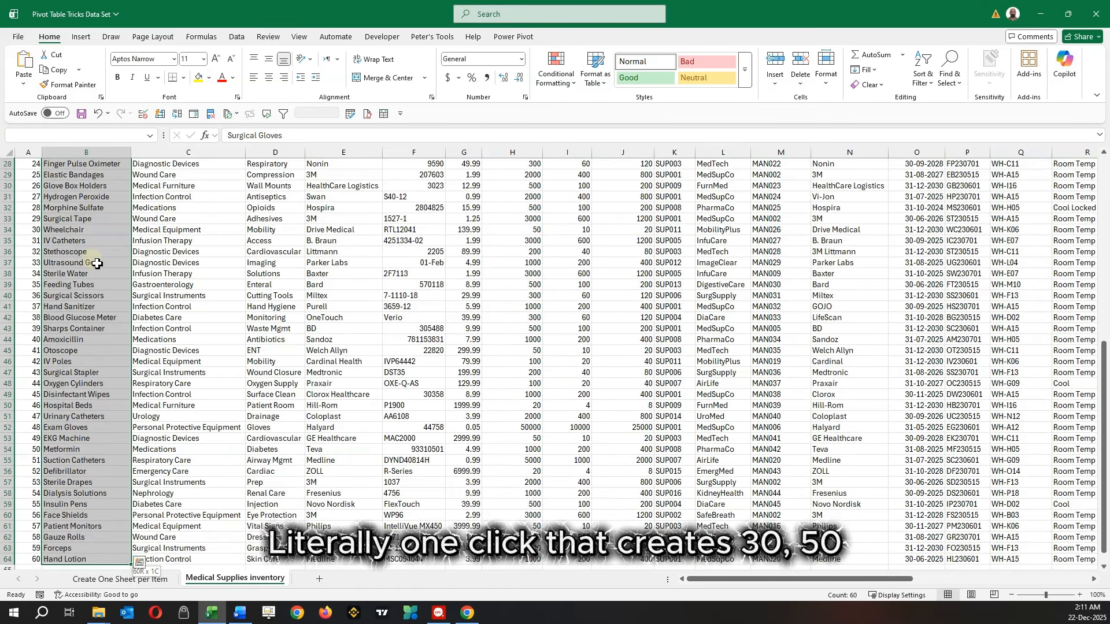
{"action": "key", "text": "ctrl+Up"}
{"action": "key", "text": "Down"}
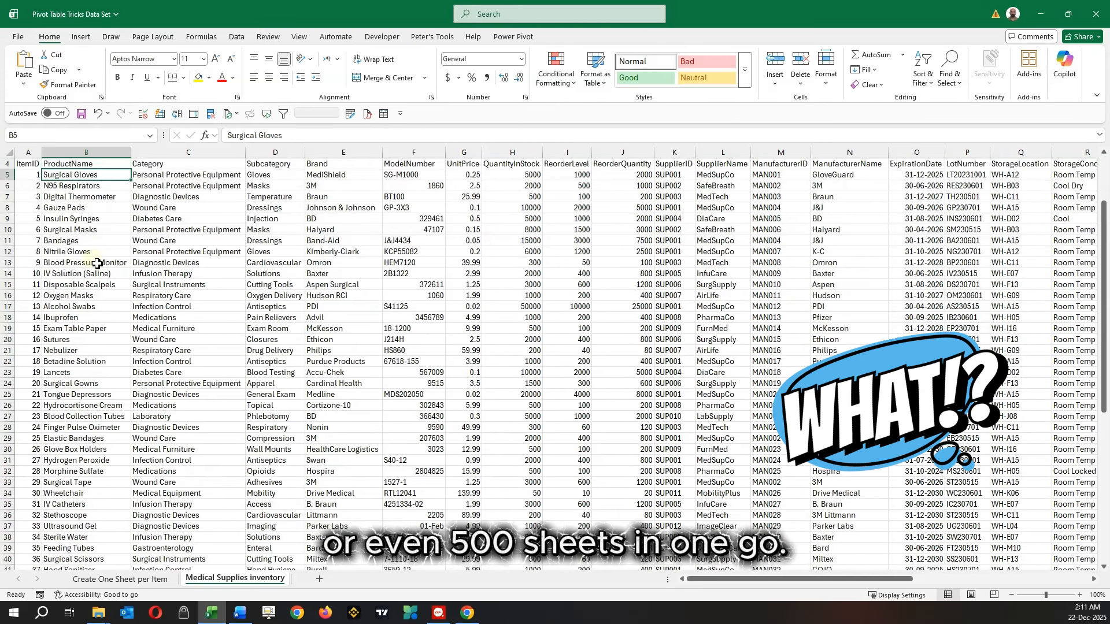
{"action": "left_click", "coordinate": [319, 579]}
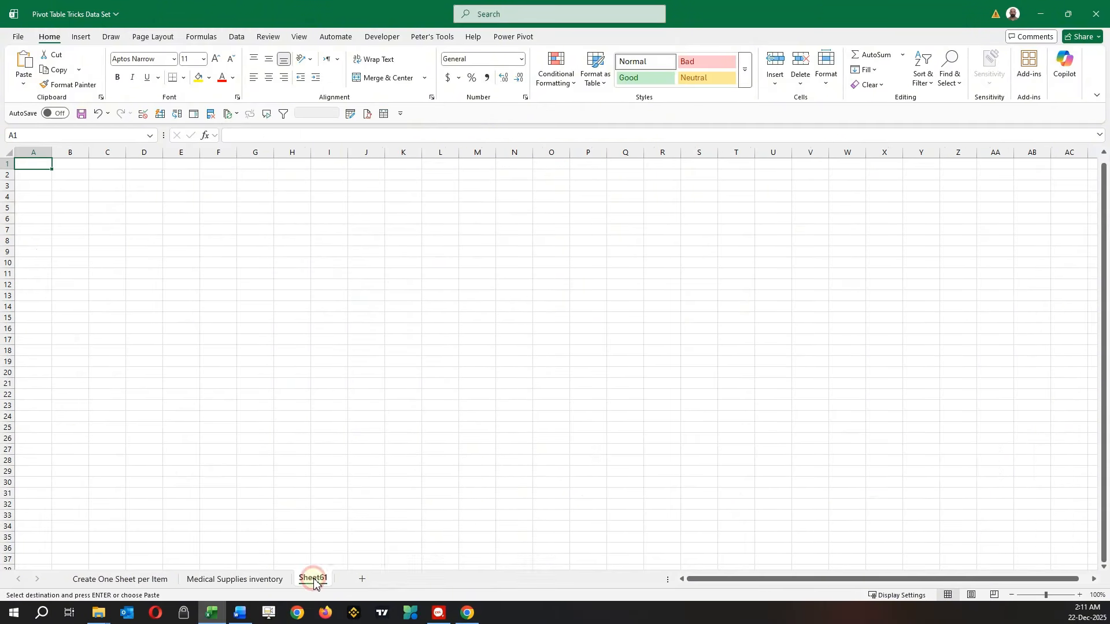
{"action": "type", "text": "Surgical Gloves"}
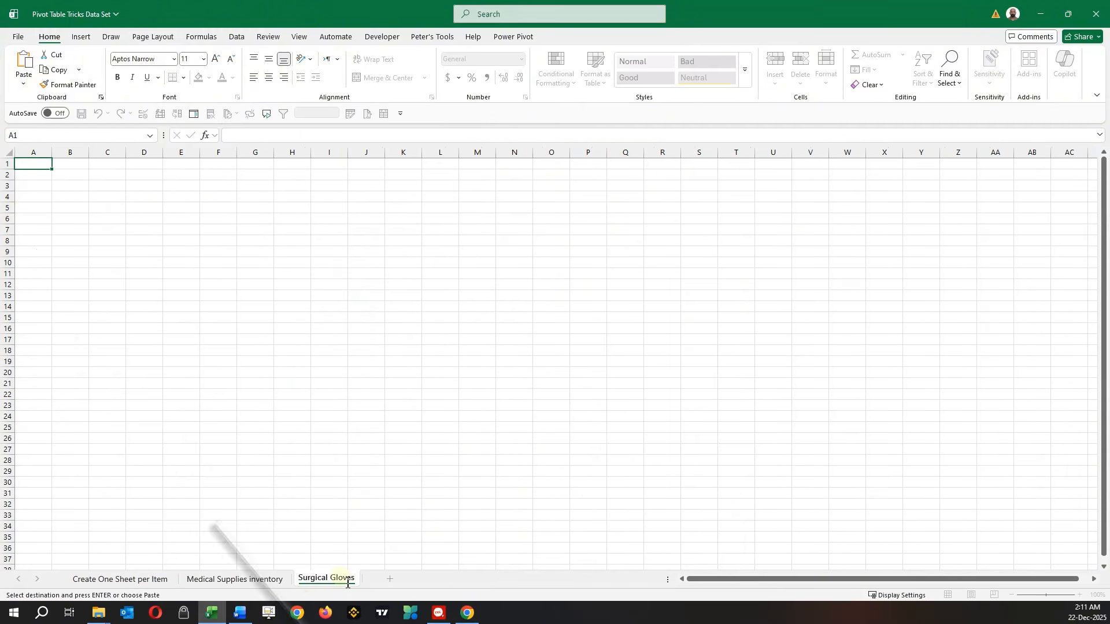
Add another worksheet and name it N95 Respirators, copied from the second product in the inventory list.
{"action": "left_click", "coordinate": [214, 586]}
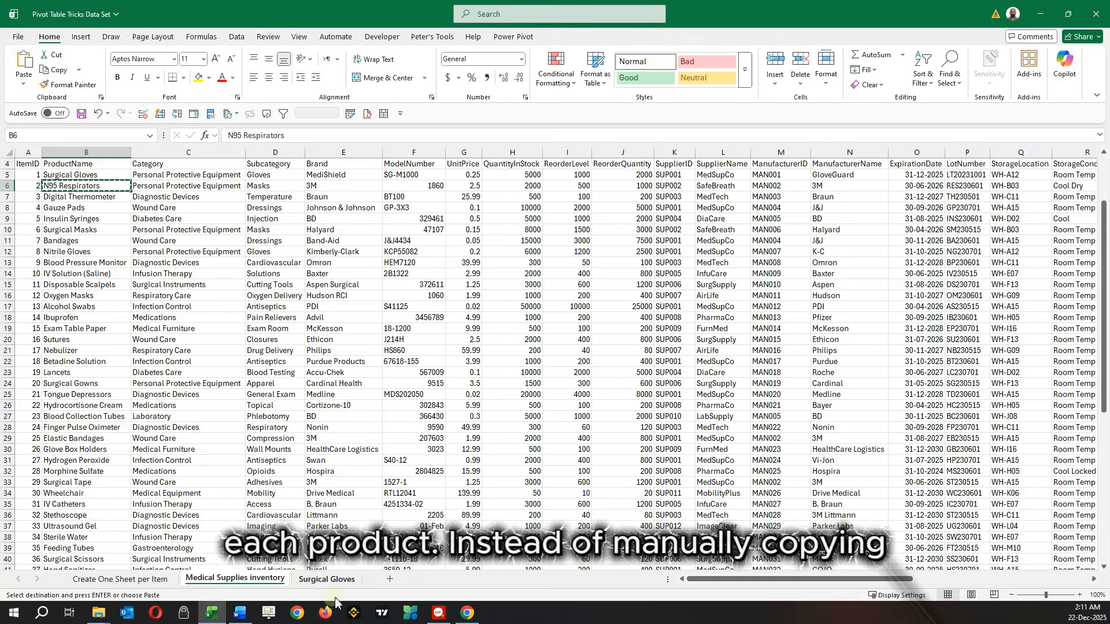
{"action": "left_click", "coordinate": [389, 579]}
{"action": "double_click", "coordinate": [312, 578]}
{"action": "key", "text": "ctrl+v"}
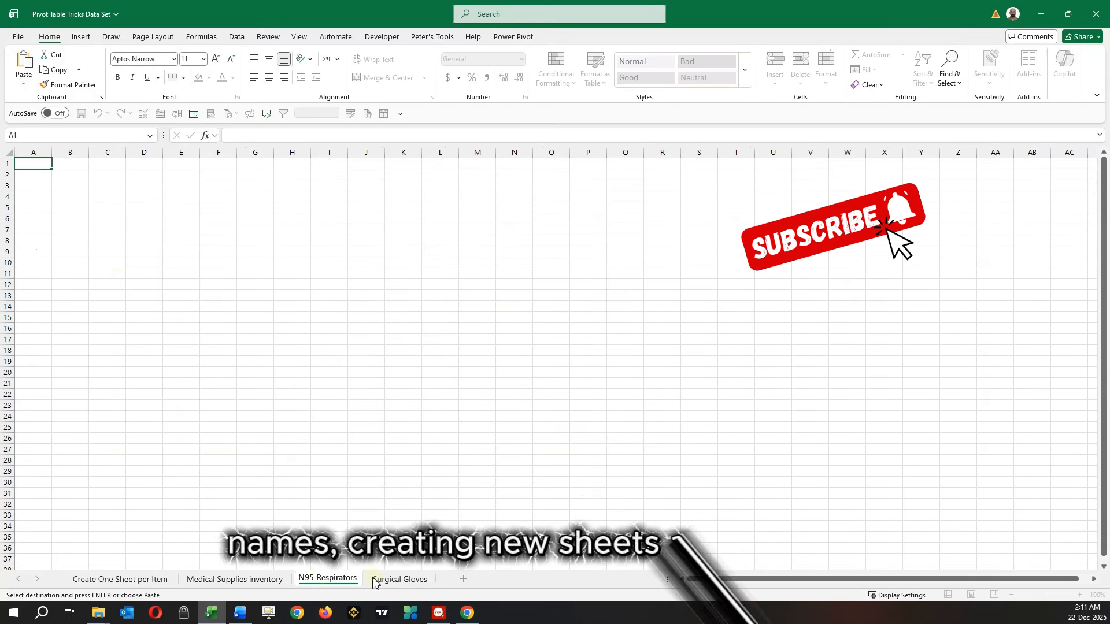
Delete the N95 Respirators and Surgical Gloves sheets together.
{"action": "left_click", "coordinate": [378, 580]}
{"action": "right_click", "coordinate": [335, 587]}
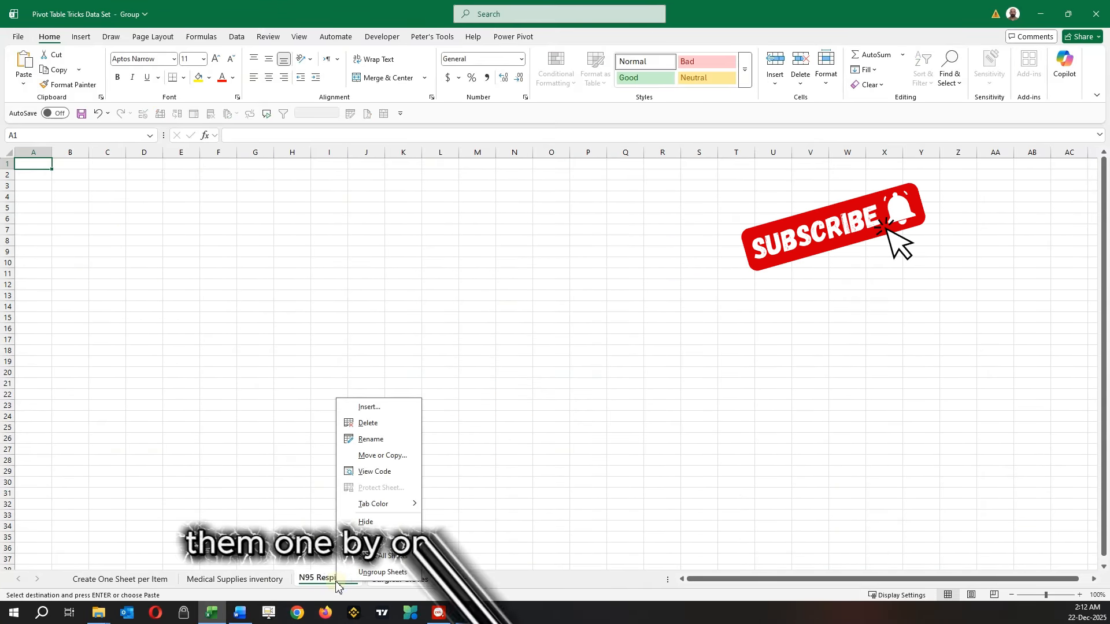
{"action": "left_click", "coordinate": [385, 427]}
Insert a PivotTable from the Medical Supplies inventory range $A$4:$AD$64 at cell B6 of the existing Create One Sheet per Item worksheet.
{"action": "scroll", "coordinate": [246, 452], "scroll_direction": "up", "scroll_amount": 1}
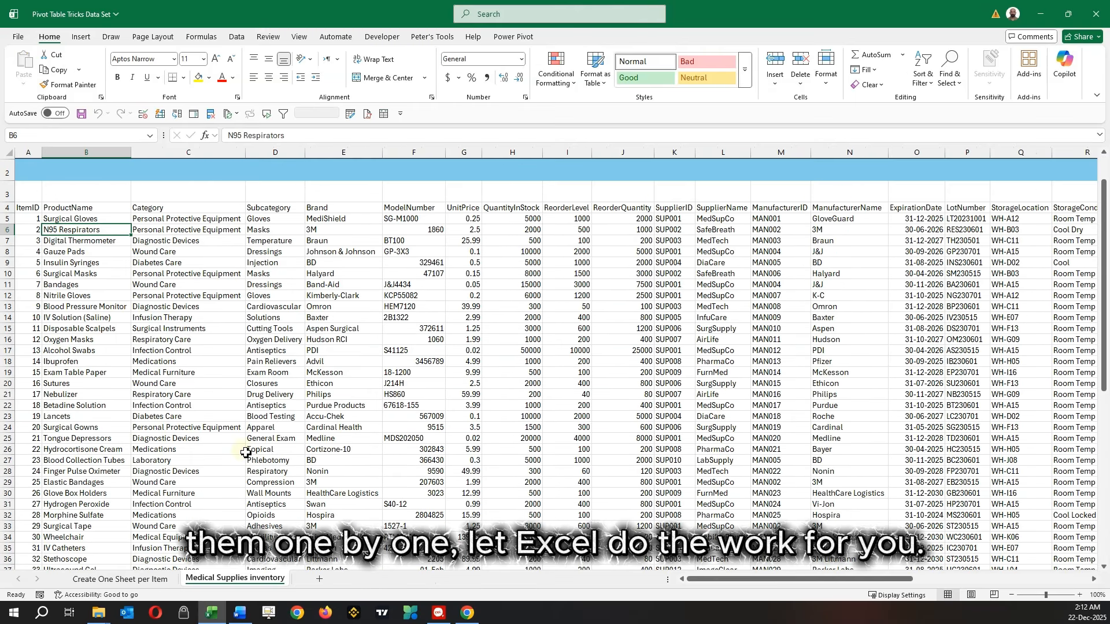
{"action": "left_click", "coordinate": [81, 37]}
{"action": "left_click", "coordinate": [28, 78]}
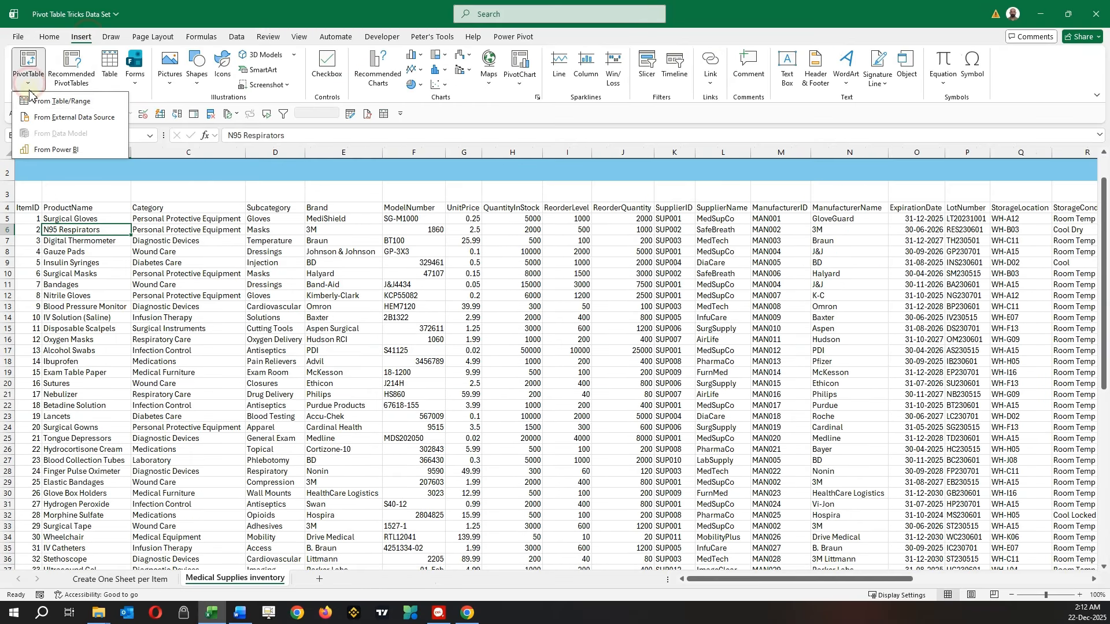
{"action": "left_click", "coordinate": [34, 104]}
{"action": "left_click", "coordinate": [426, 294]}
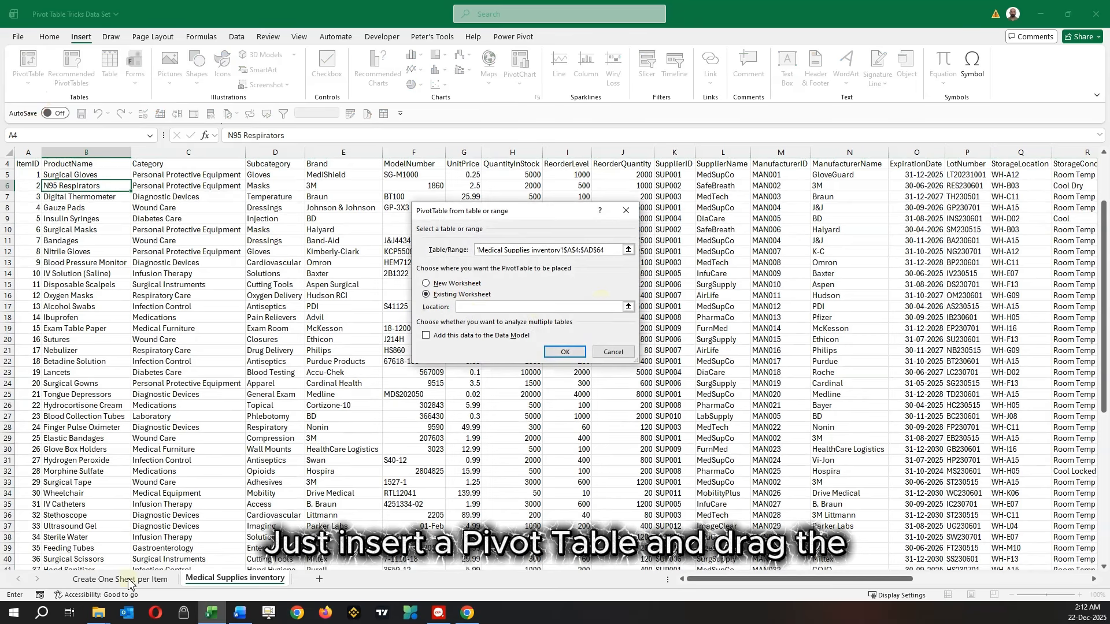
{"action": "left_click", "coordinate": [133, 580]}
{"action": "left_click", "coordinate": [82, 271]}
{"action": "left_click", "coordinate": [564, 352]}
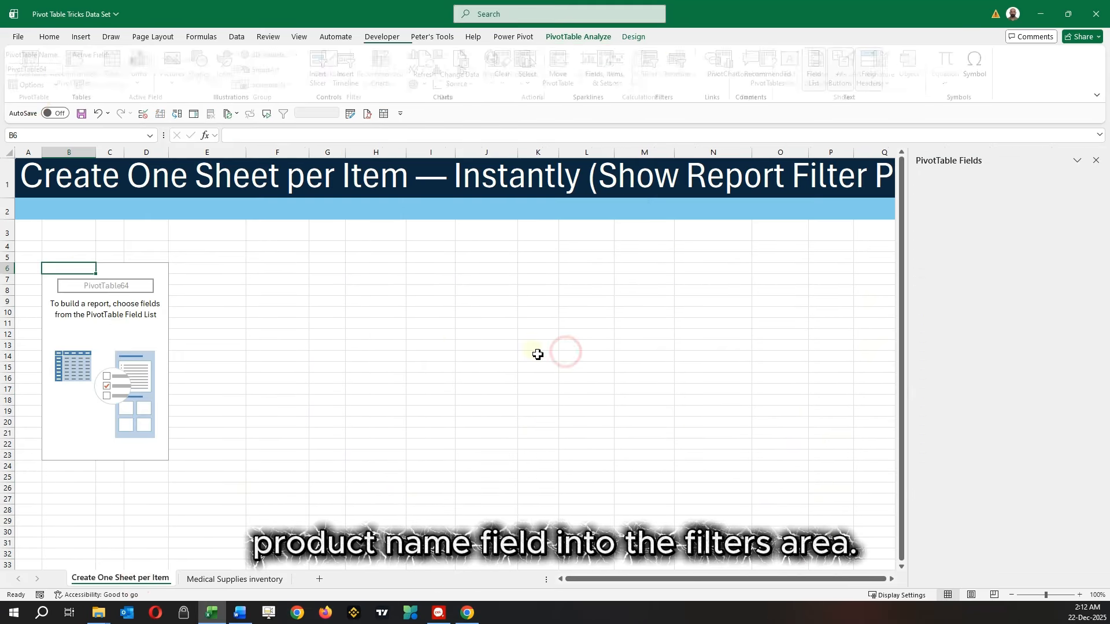
Use ProductName as the PivotTable's report filter and generate a separate sheet per product with Show Report Filter Pages.
{"action": "left_click_drag", "start_coordinate": [929, 238], "coordinate": [938, 434]}
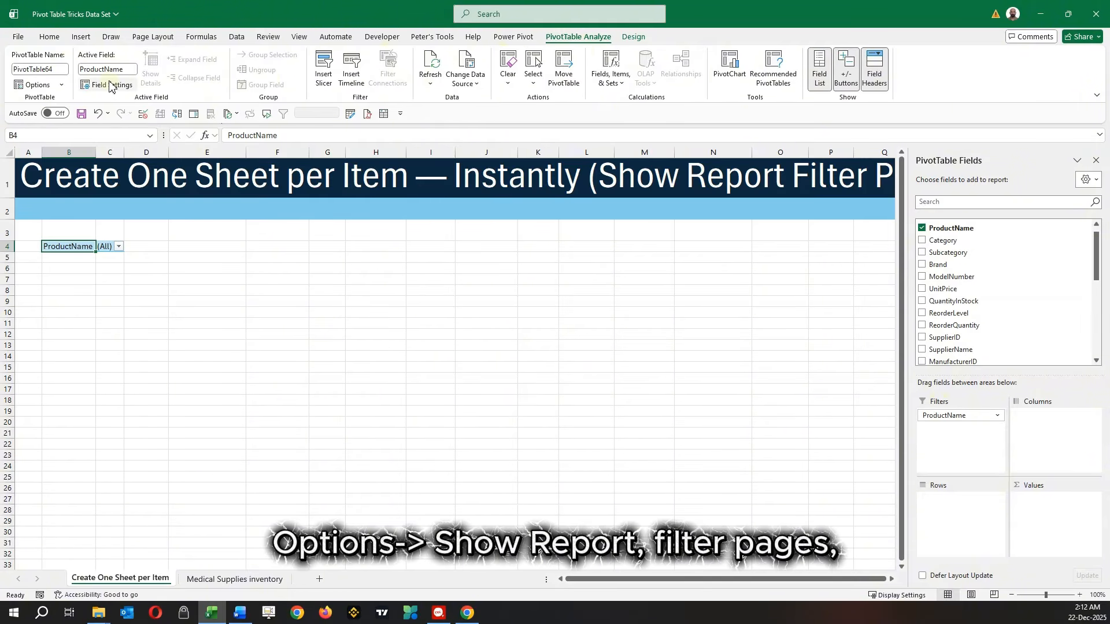
{"action": "left_click", "coordinate": [60, 89]}
{"action": "left_click", "coordinate": [46, 114]}
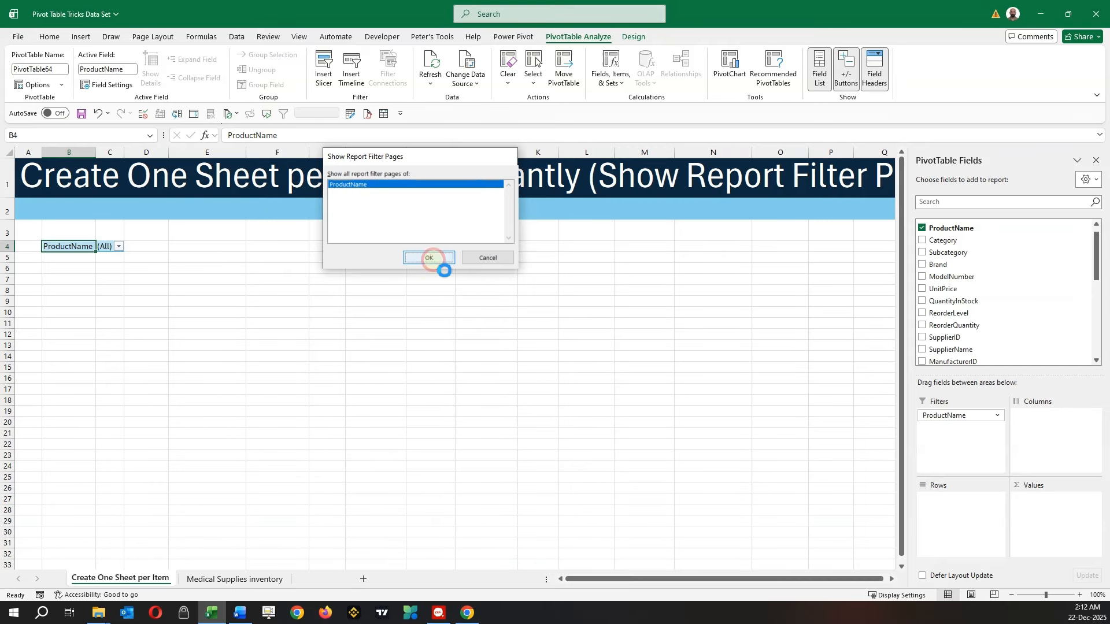
{"action": "left_click", "coordinate": [430, 257]}
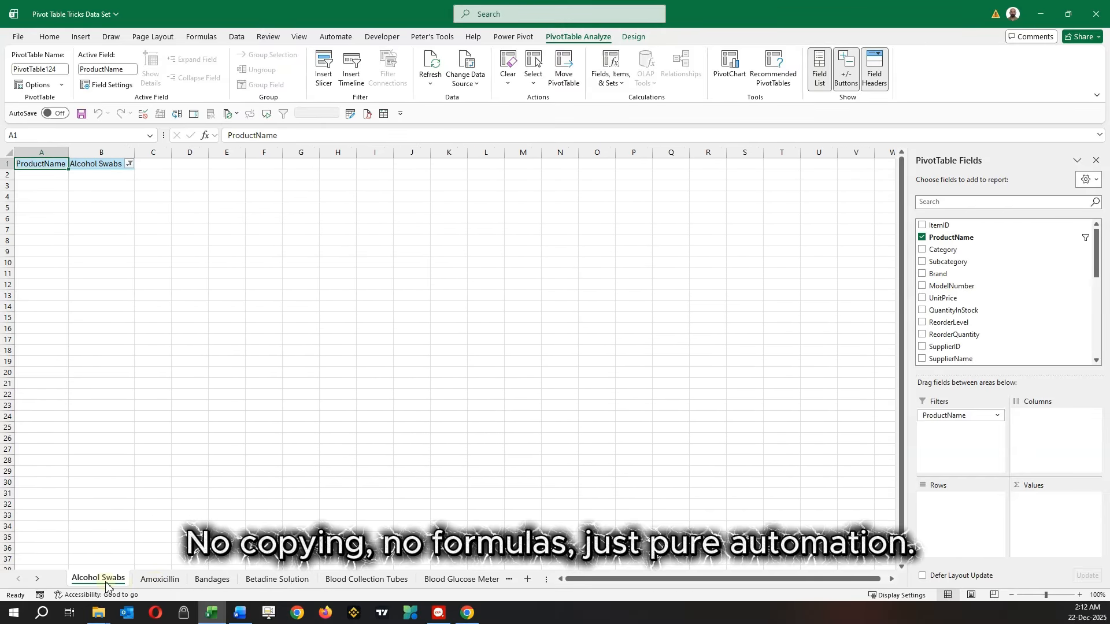
Look through the full list of generated product sheets and activate a sheet near the end of the list.
{"action": "right_click", "coordinate": [37, 579]}
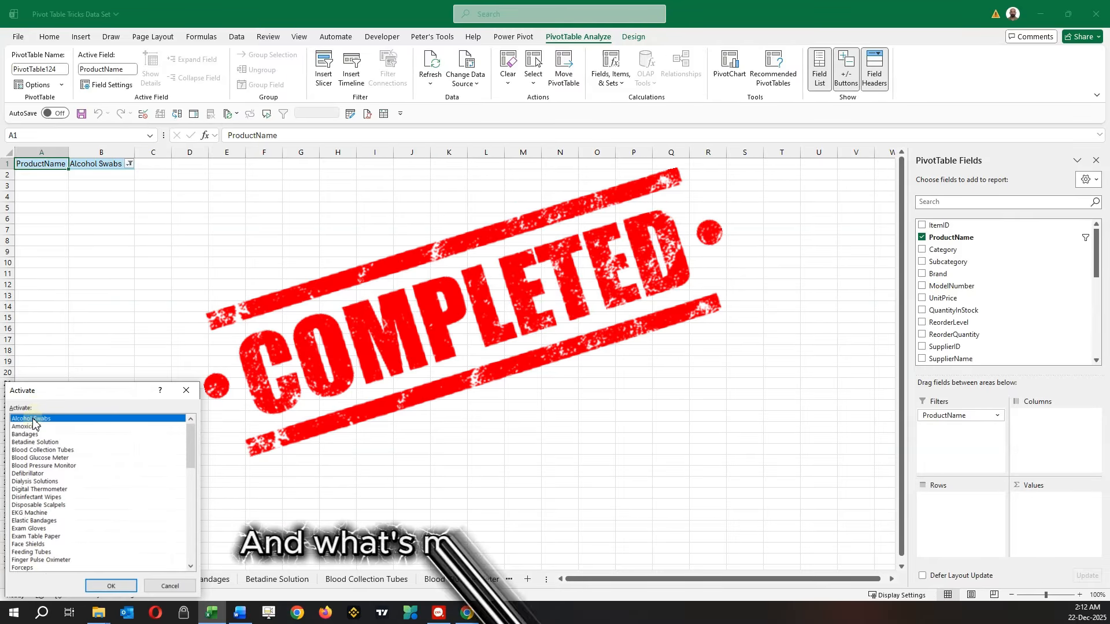
{"action": "scroll", "coordinate": [35, 454], "scroll_direction": "down", "scroll_amount": 2}
{"action": "scroll", "coordinate": [34, 453], "scroll_direction": "down", "scroll_amount": 9}
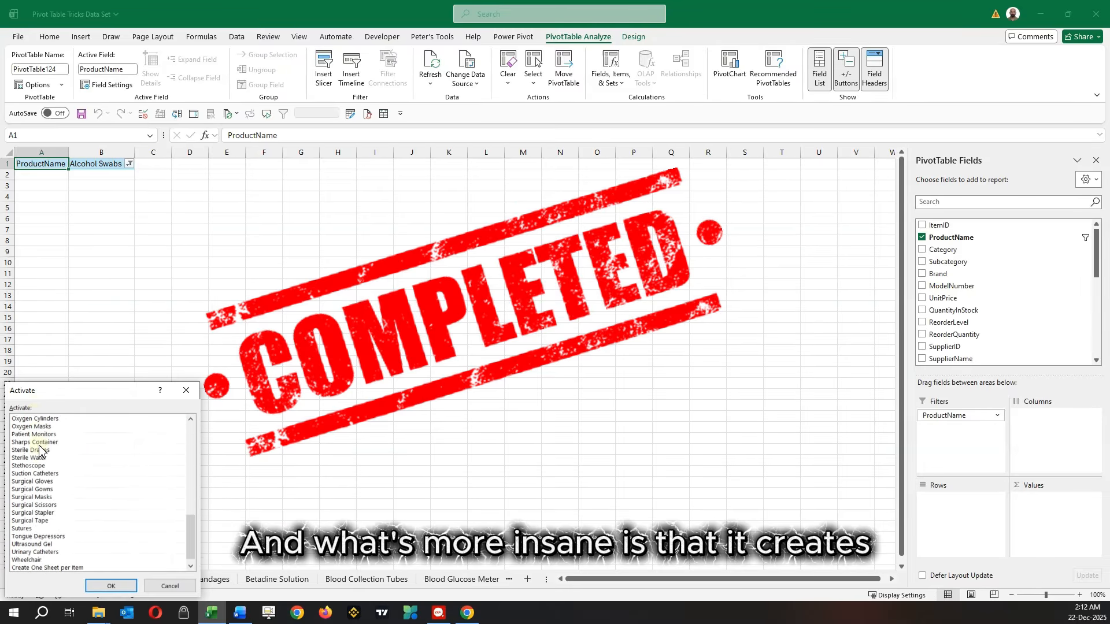
{"action": "left_click", "coordinate": [47, 560]}
{"action": "left_click", "coordinate": [110, 585]}
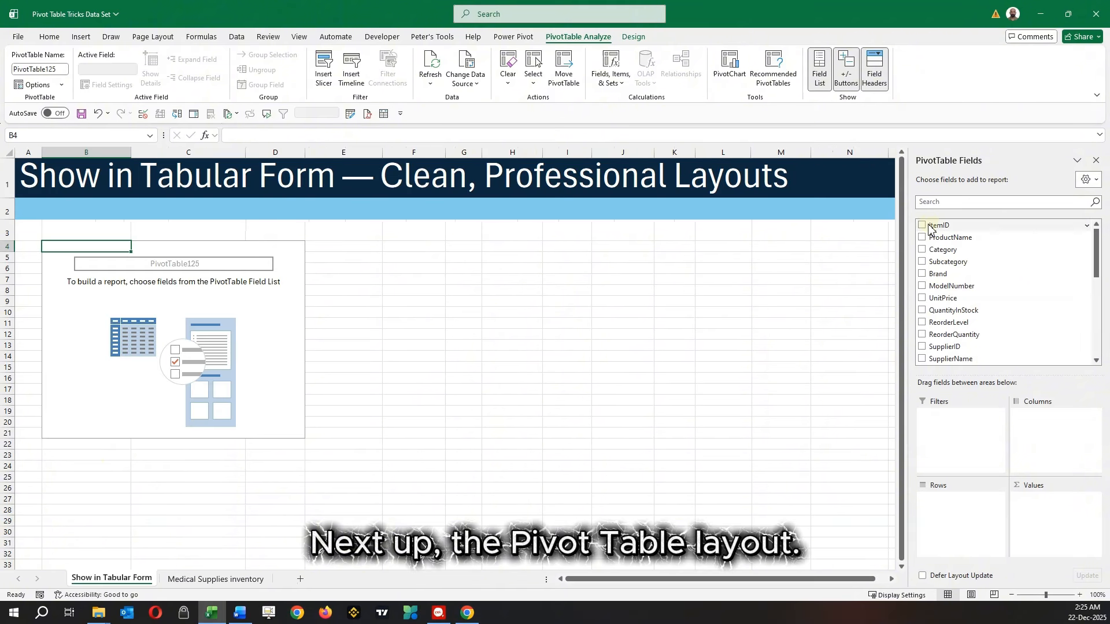
Build the PivotTable with ItemID, ProductName and Category as rows, and the sums of QuantityInStock and UnitPrice as values.
{"action": "left_click_drag", "start_coordinate": [930, 230], "coordinate": [954, 502]}
{"action": "left_click_drag", "start_coordinate": [952, 238], "coordinate": [997, 524]}
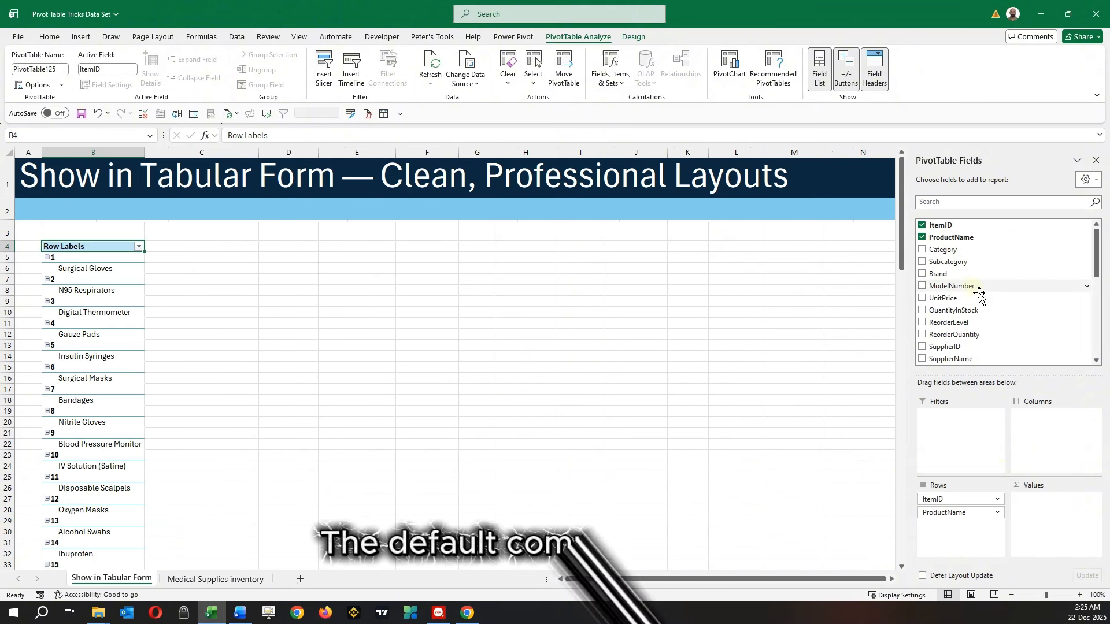
{"action": "left_click_drag", "start_coordinate": [941, 250], "coordinate": [1000, 529]}
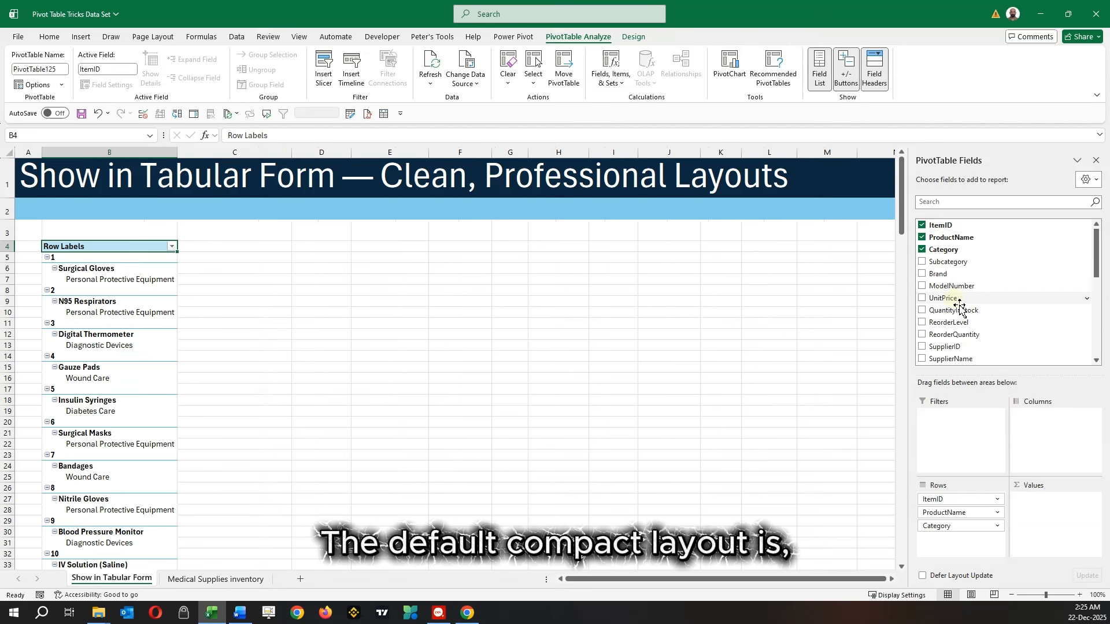
{"action": "left_click_drag", "start_coordinate": [959, 298], "coordinate": [1064, 506]}
{"action": "left_click_drag", "start_coordinate": [971, 302], "coordinate": [1035, 404]}
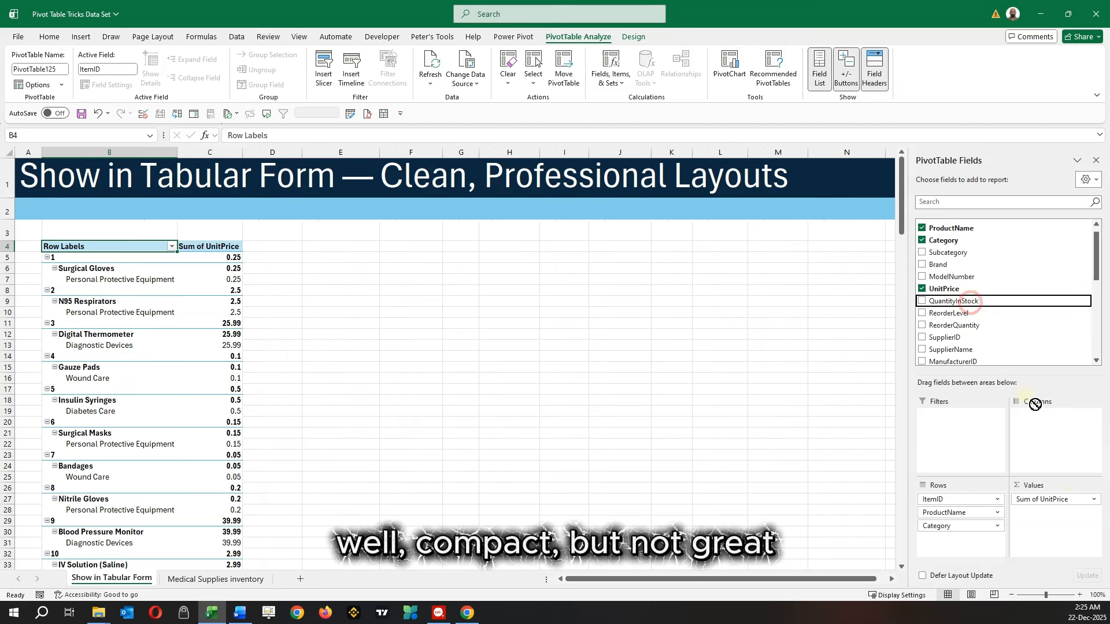
{"action": "left_click_drag", "start_coordinate": [1070, 509], "coordinate": [1071, 510]}
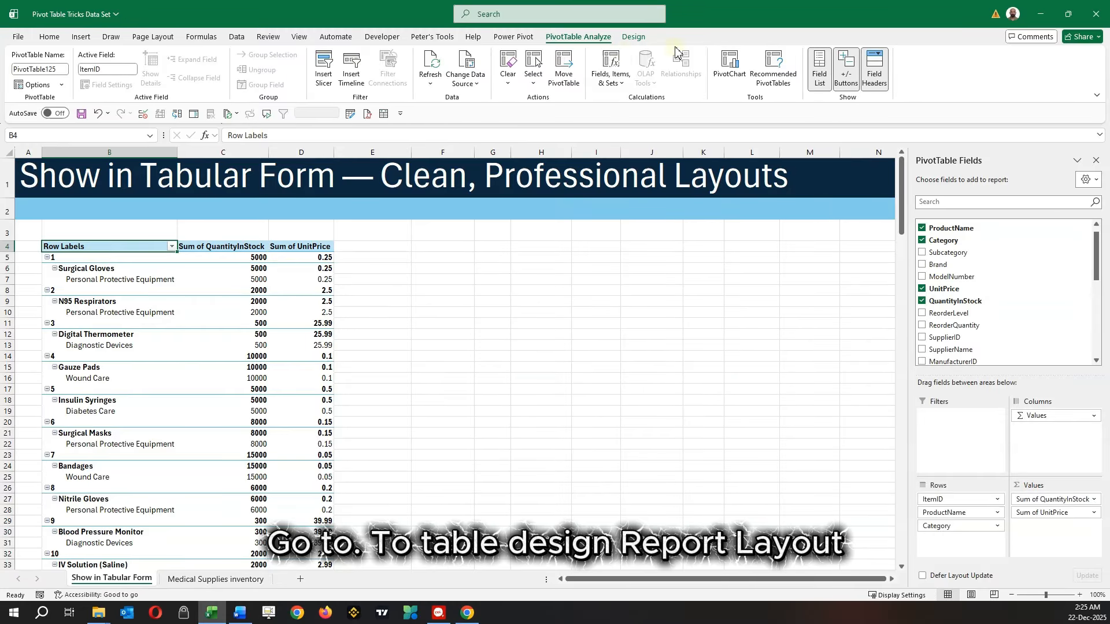
Show the PivotTable in tabular form and hide all of its subtotals.
{"action": "left_click", "coordinate": [632, 37]}
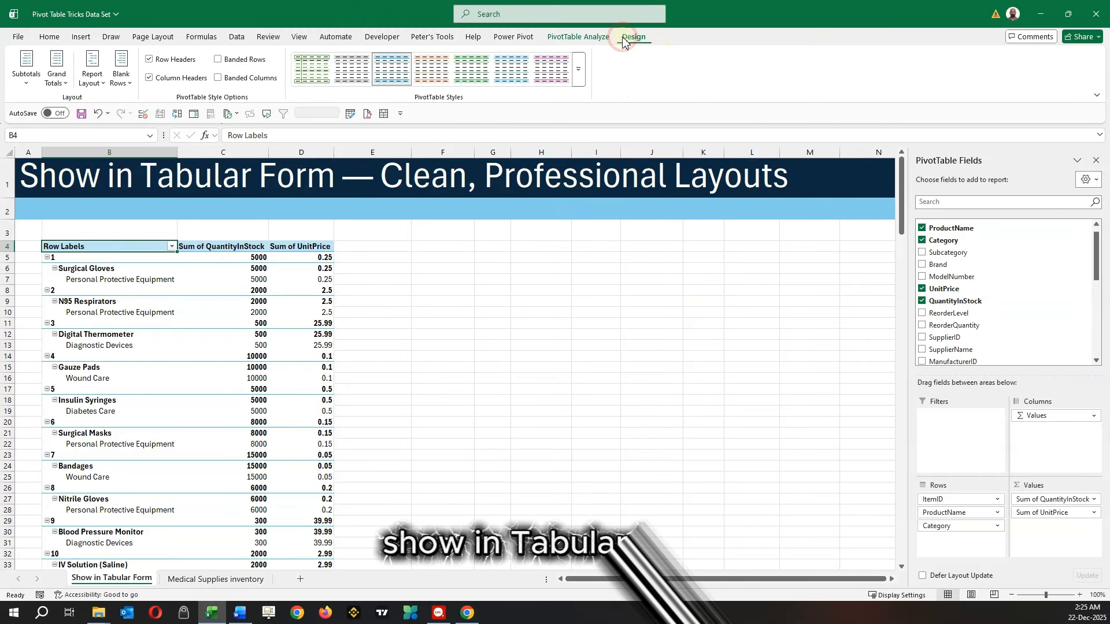
{"action": "left_click", "coordinate": [81, 79]}
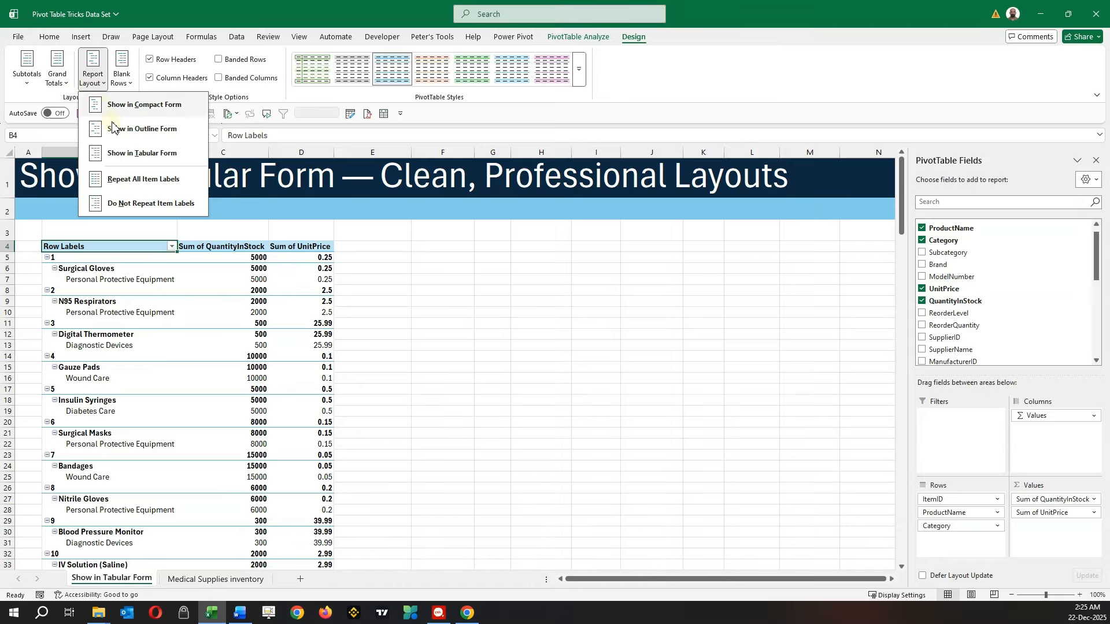
{"action": "left_click", "coordinate": [138, 154]}
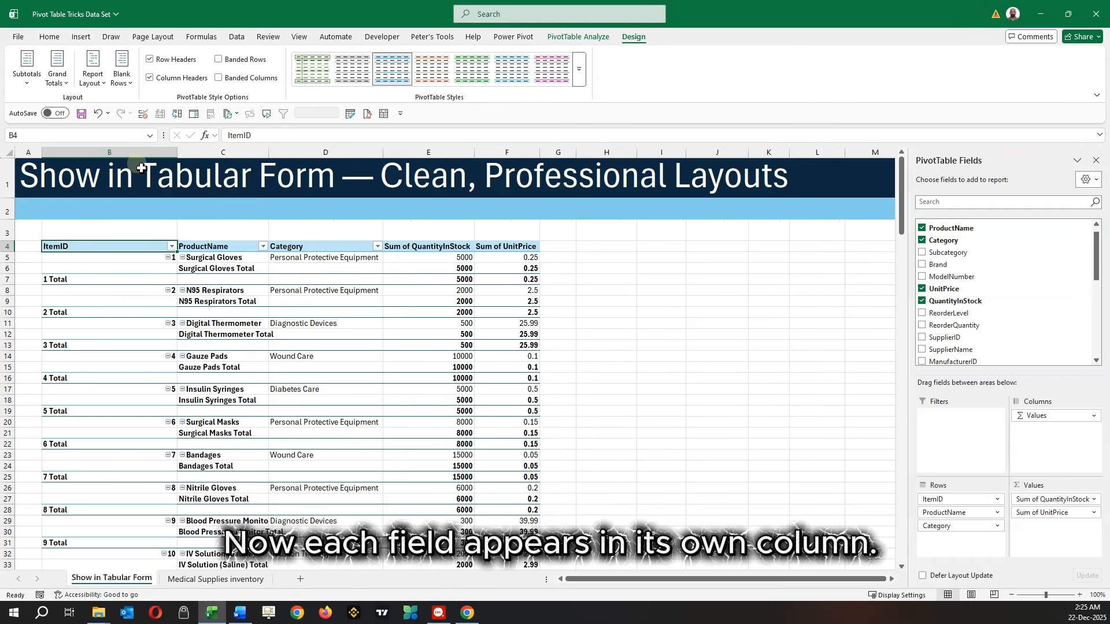
{"action": "left_click", "coordinate": [23, 60]}
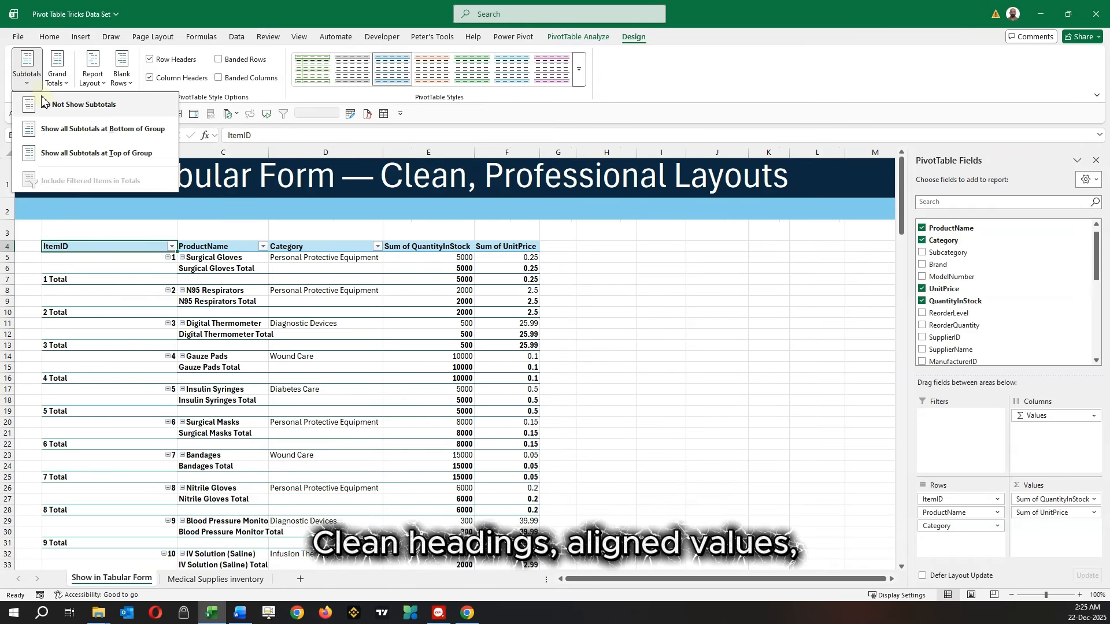
{"action": "left_click", "coordinate": [57, 106]}
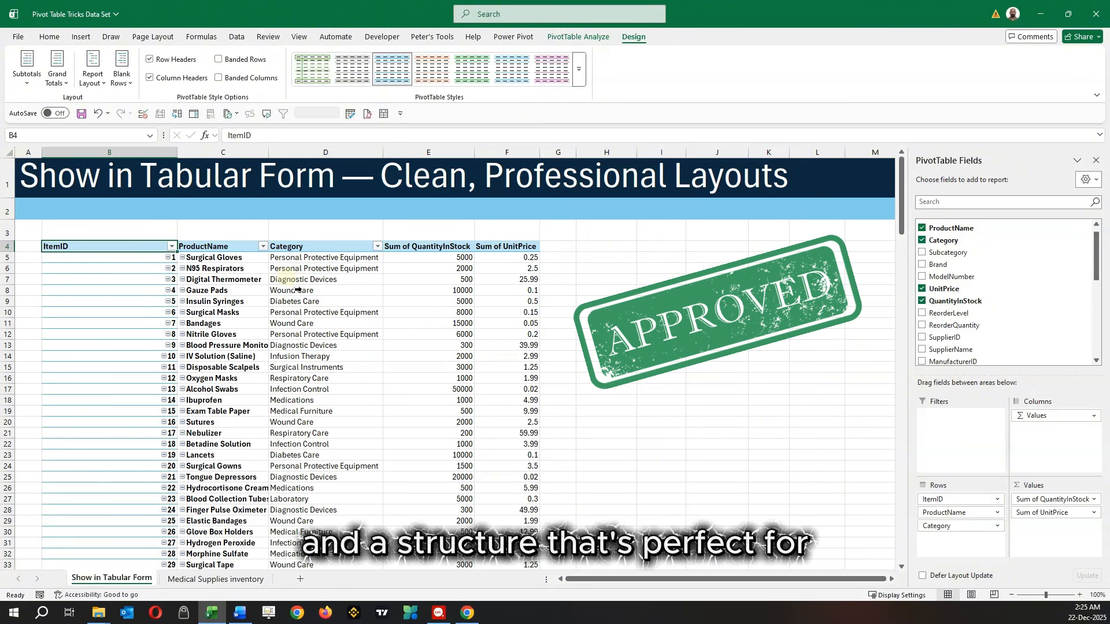
{"action": "scroll", "coordinate": [298, 292], "scroll_direction": "down", "scroll_amount": 2}
{"action": "scroll", "coordinate": [299, 292], "scroll_direction": "down", "scroll_amount": 2}
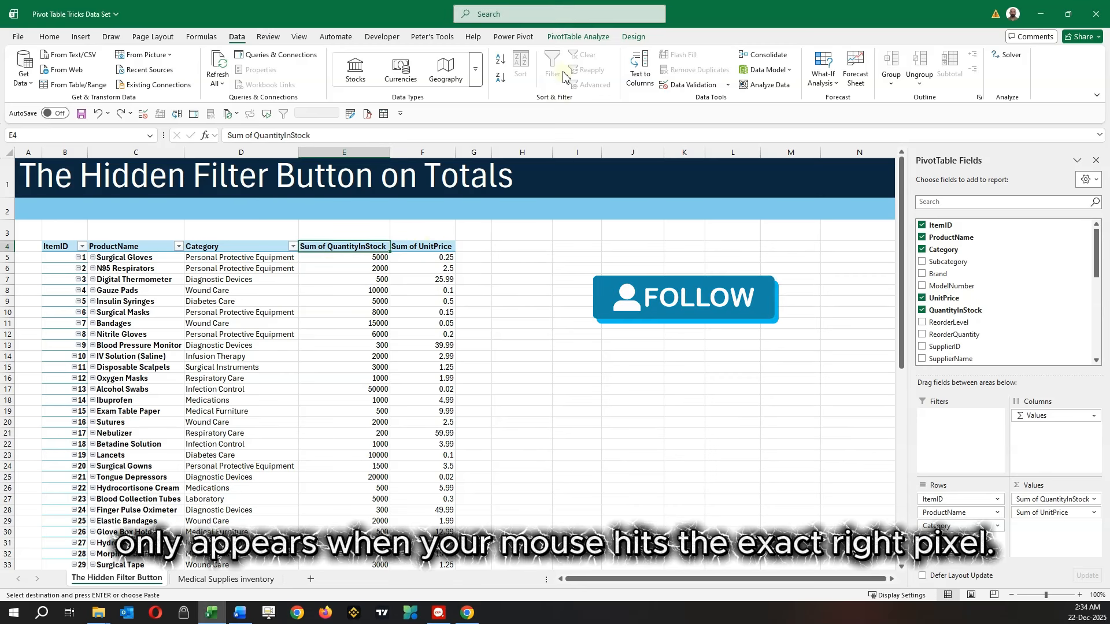
Turn on filter buttons for the PivotTable's value columns from empty cell G4, beside the Sum of UnitPrice header.
{"action": "left_click", "coordinate": [426, 249]}
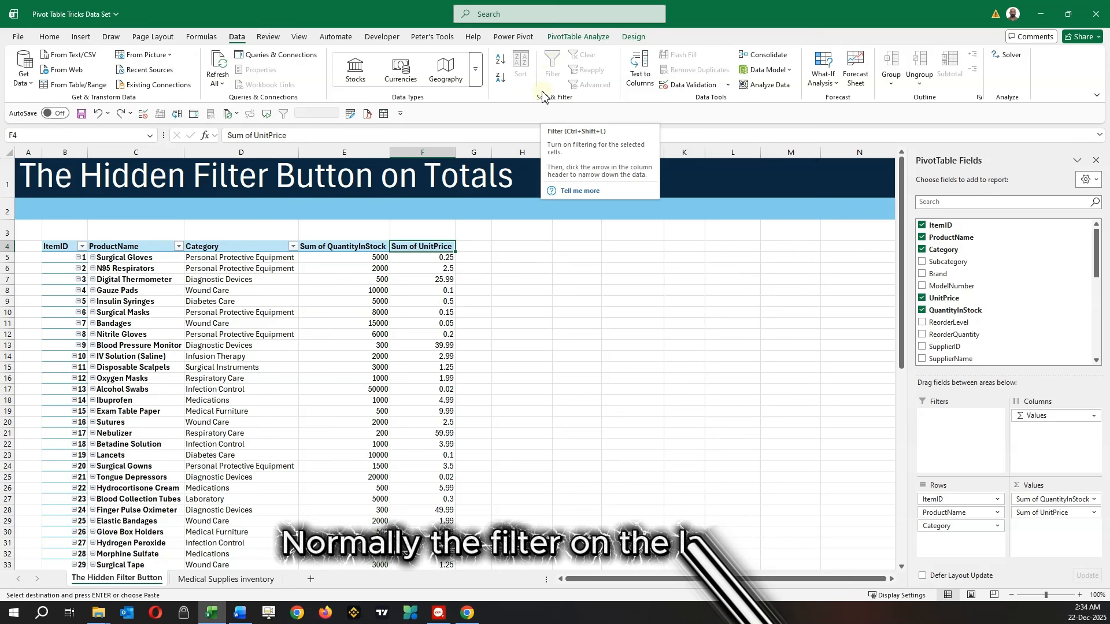
{"action": "left_click", "coordinate": [293, 247]}
{"action": "left_click", "coordinate": [293, 247]}
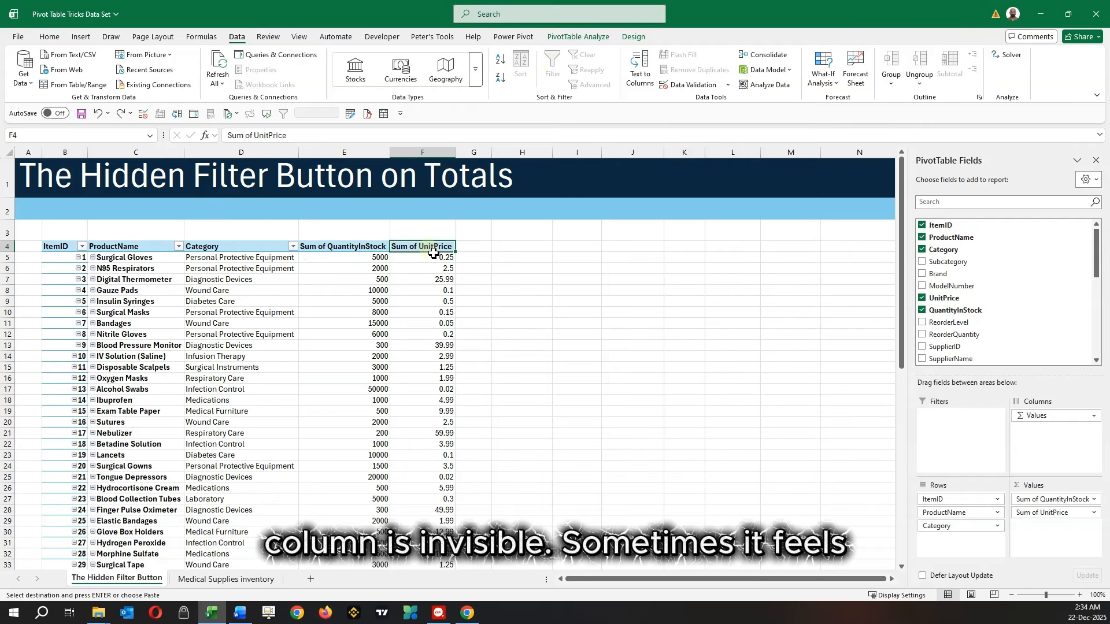
{"action": "left_click", "coordinate": [478, 253]}
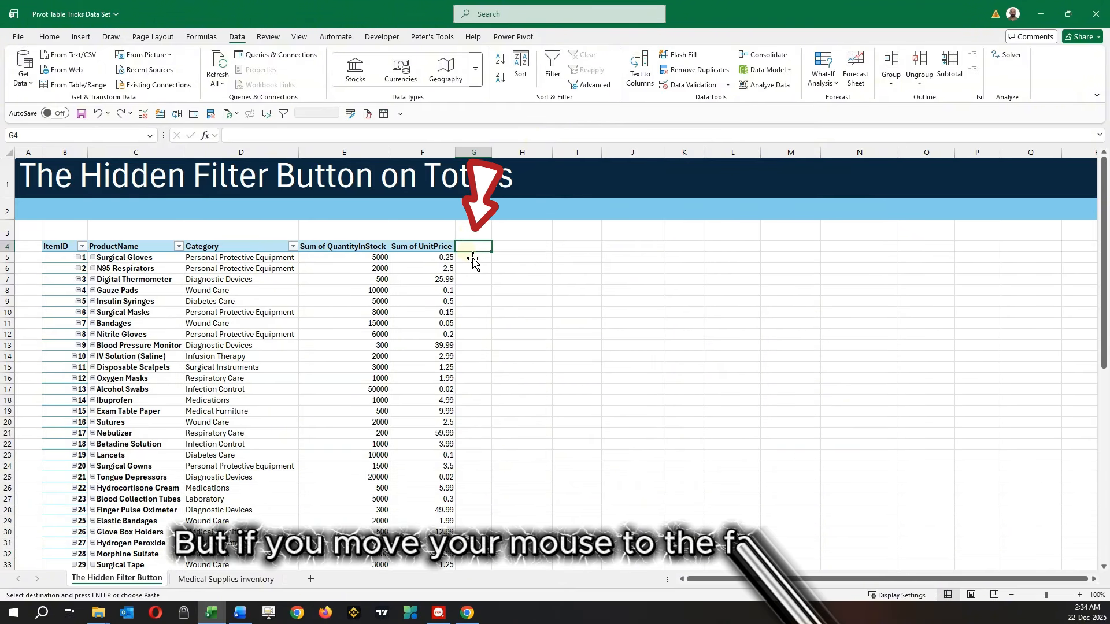
{"action": "left_click", "coordinate": [555, 66]}
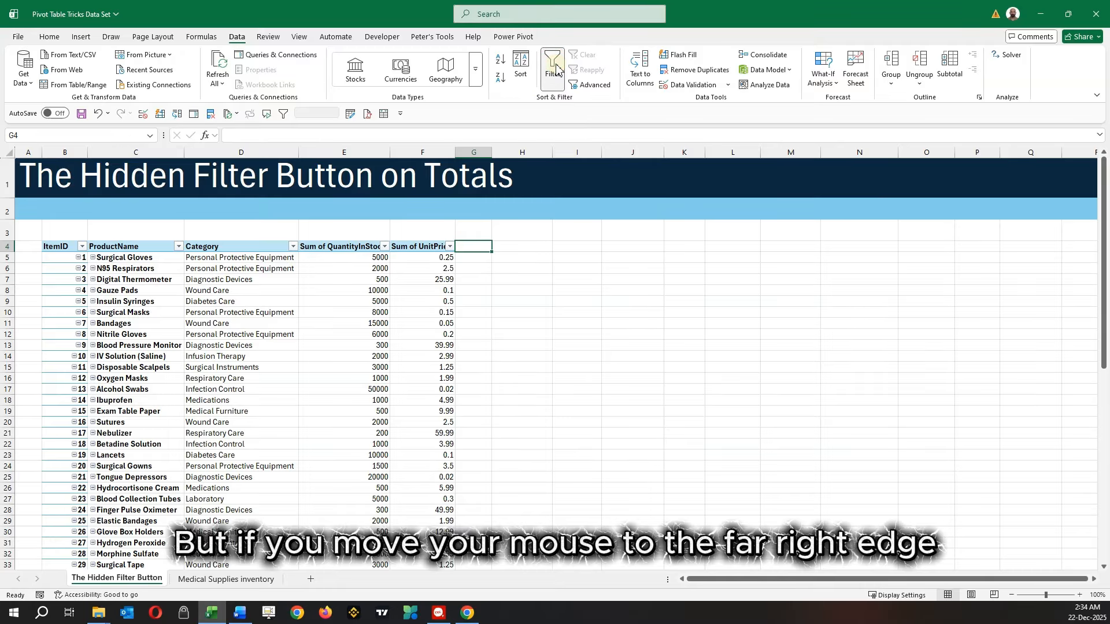
Examine the number filter options available for the Sum of UnitPrice and Sum of QuantityInStock columns.
{"action": "left_click", "coordinate": [450, 247]}
{"action": "mouse_move", "coordinate": [424, 364]}
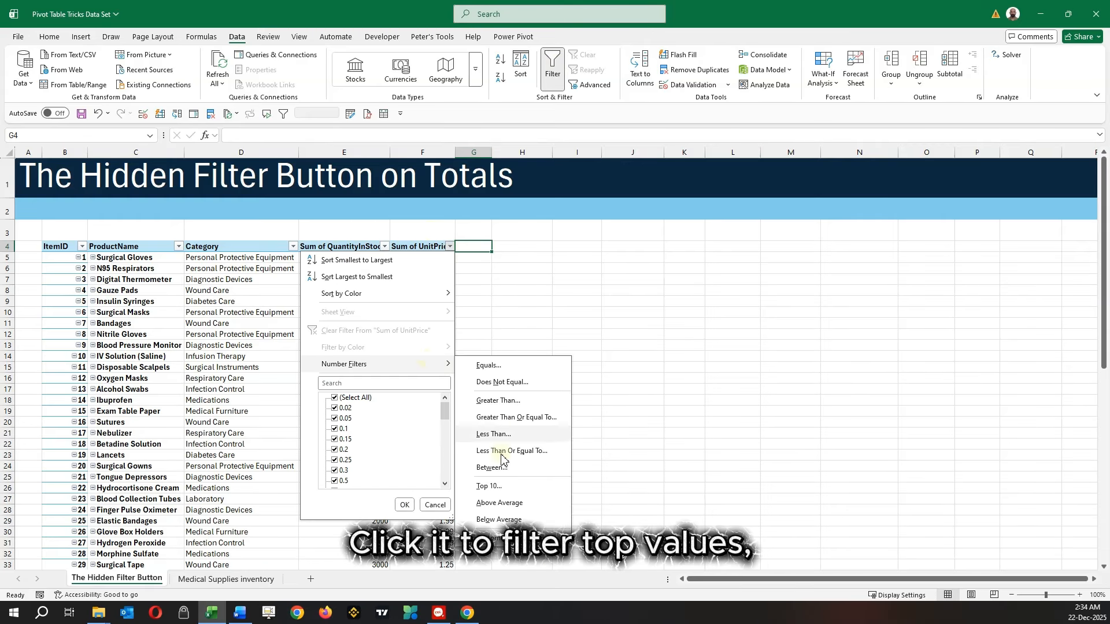
{"action": "left_click", "coordinate": [386, 246]}
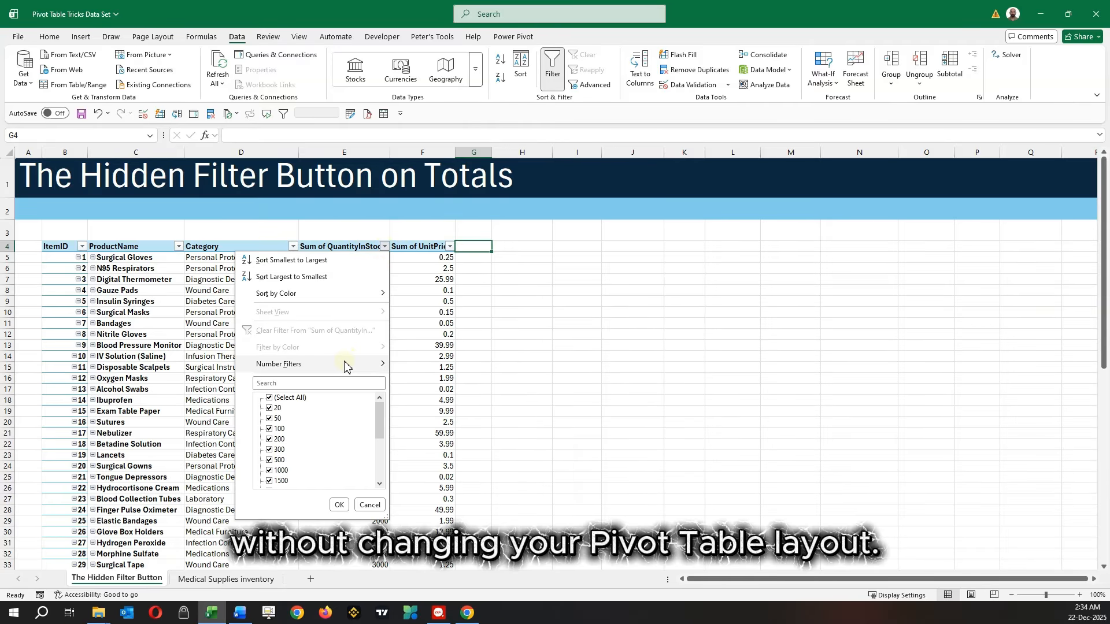
{"action": "mouse_move", "coordinate": [347, 364]}
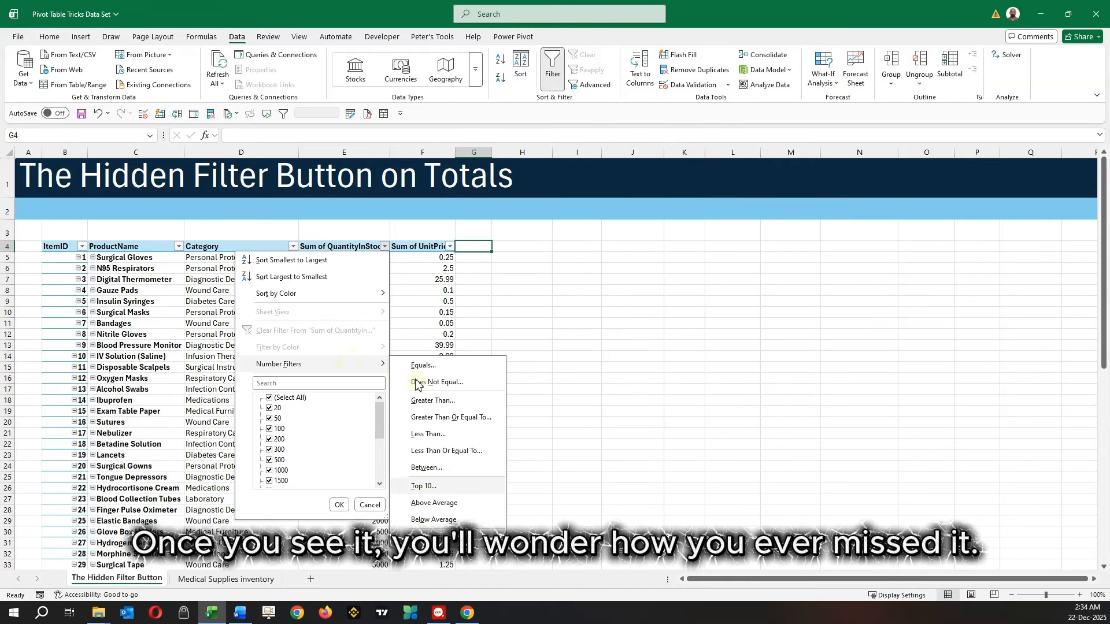
{"action": "left_click", "coordinate": [447, 245]}
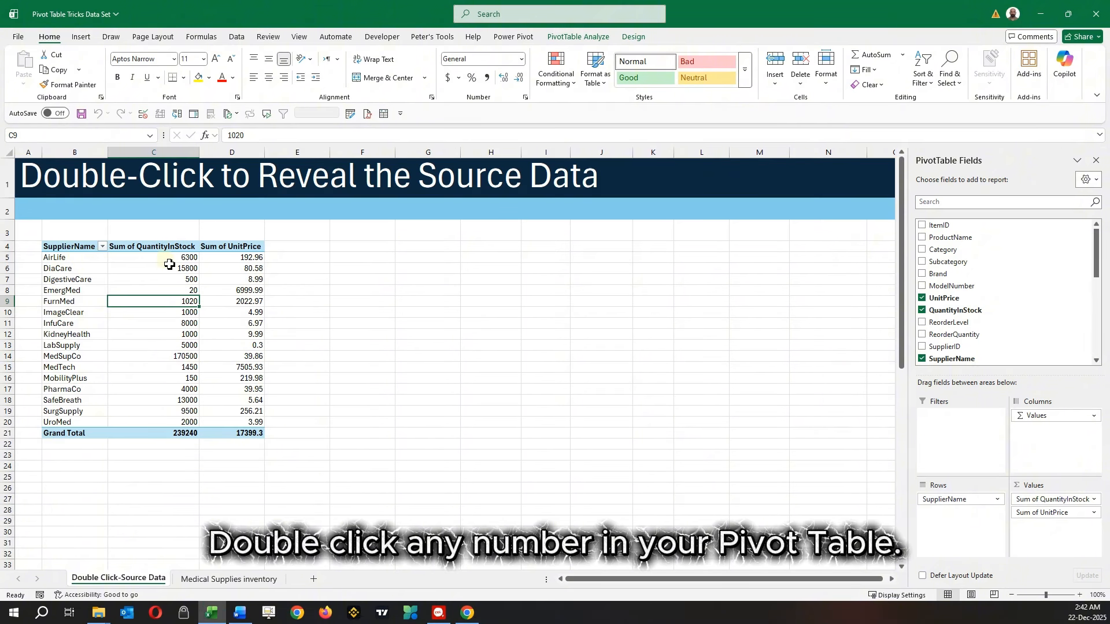
Reveal the source rows behind AirLife's Sum of QuantityInStock on a new sheet, and return to the Double Click-Source Data sheet.
{"action": "double_click", "coordinate": [169, 260]}
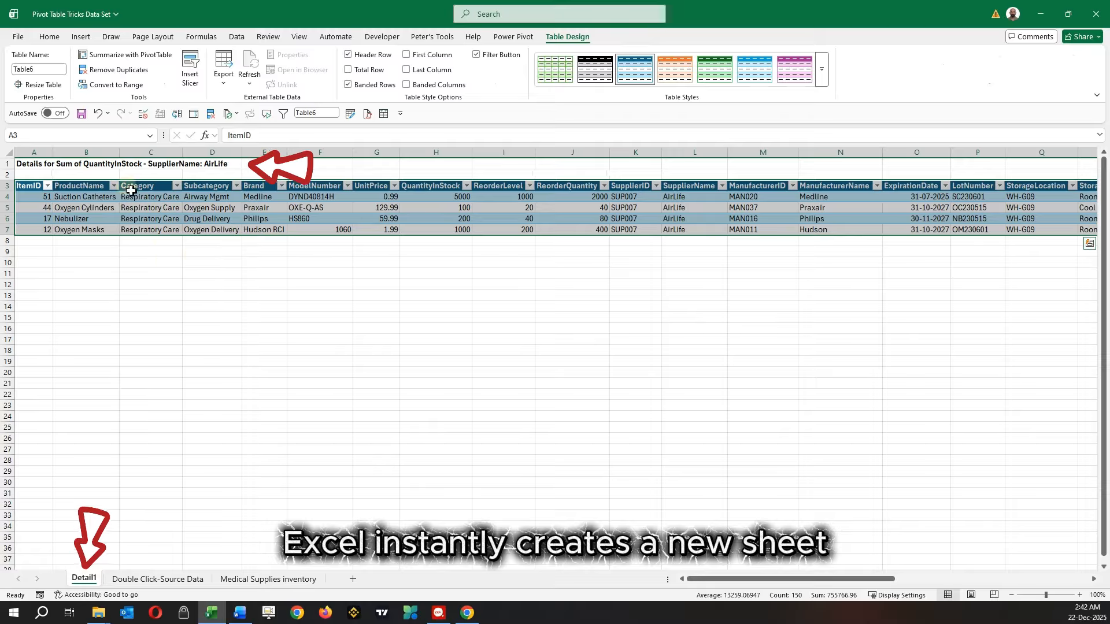
{"action": "left_click", "coordinate": [154, 164]}
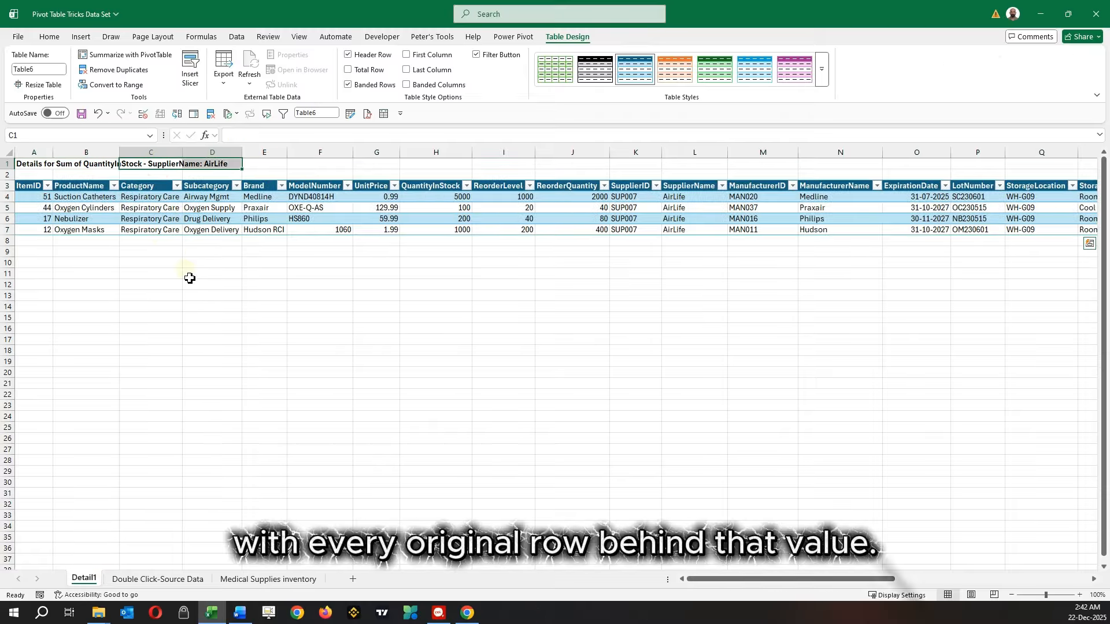
{"action": "left_click", "coordinate": [157, 579]}
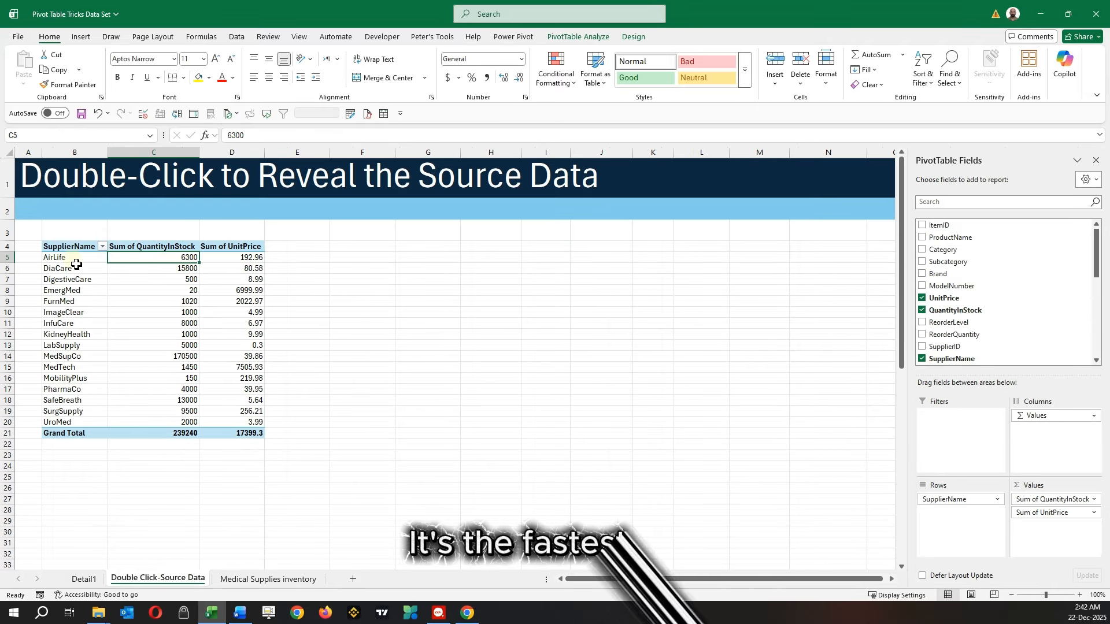
Reveal the source rows behind EmergMed's Sum of QuantityInStock.
{"action": "left_click", "coordinate": [84, 291]}
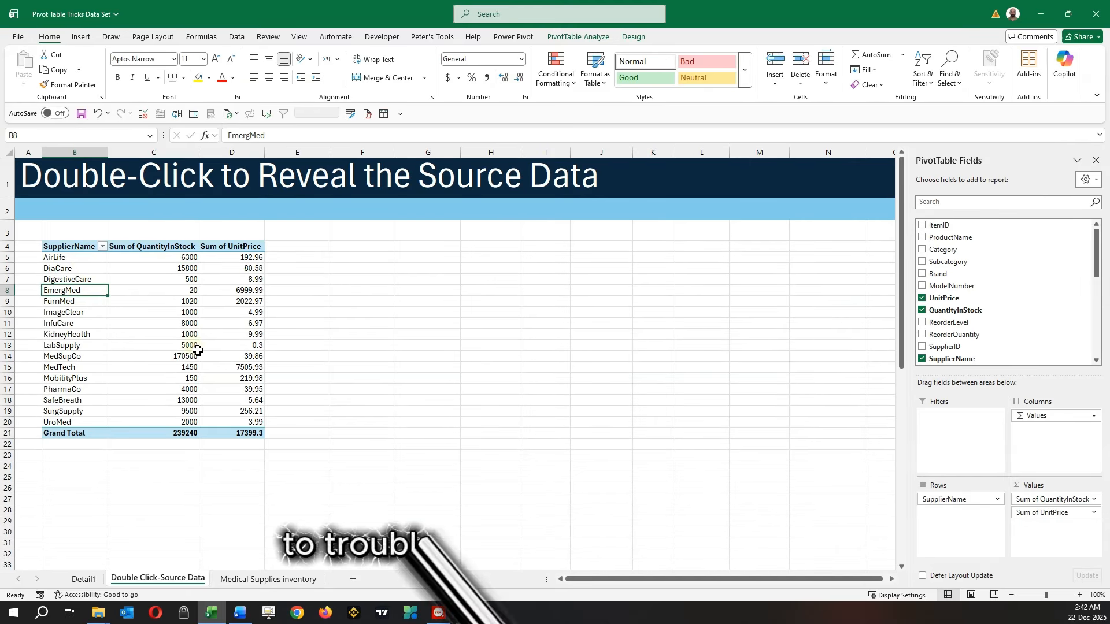
{"action": "left_click", "coordinate": [193, 292]}
{"action": "double_click", "coordinate": [197, 296]}
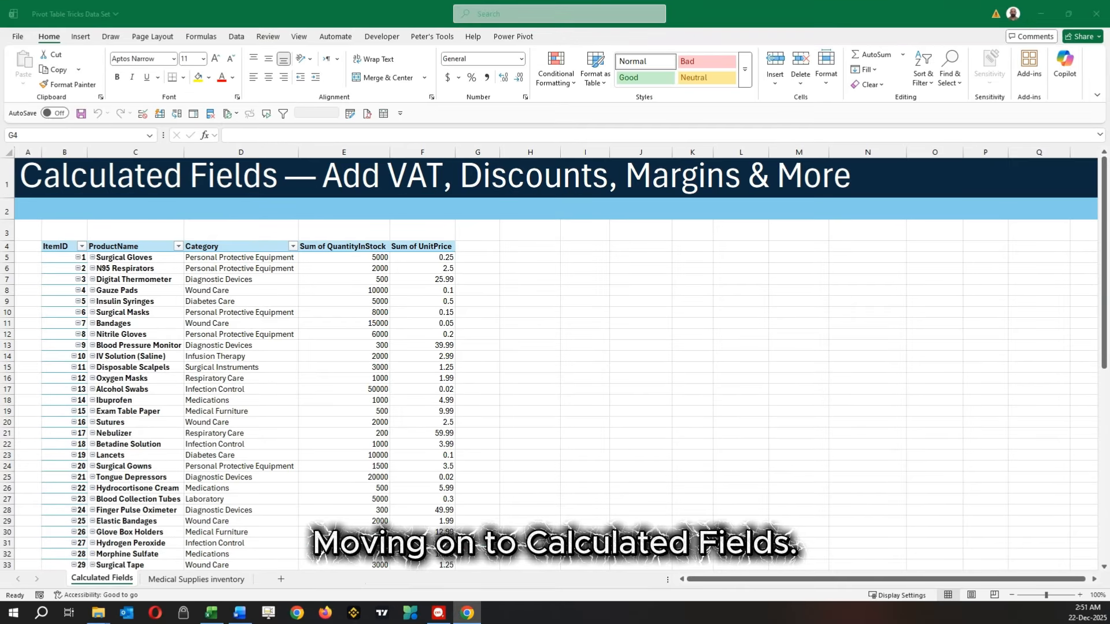
Start a new calculated field named VAT in the PivotTable on the Calculated Fields sheet.
{"action": "left_click", "coordinate": [434, 246]}
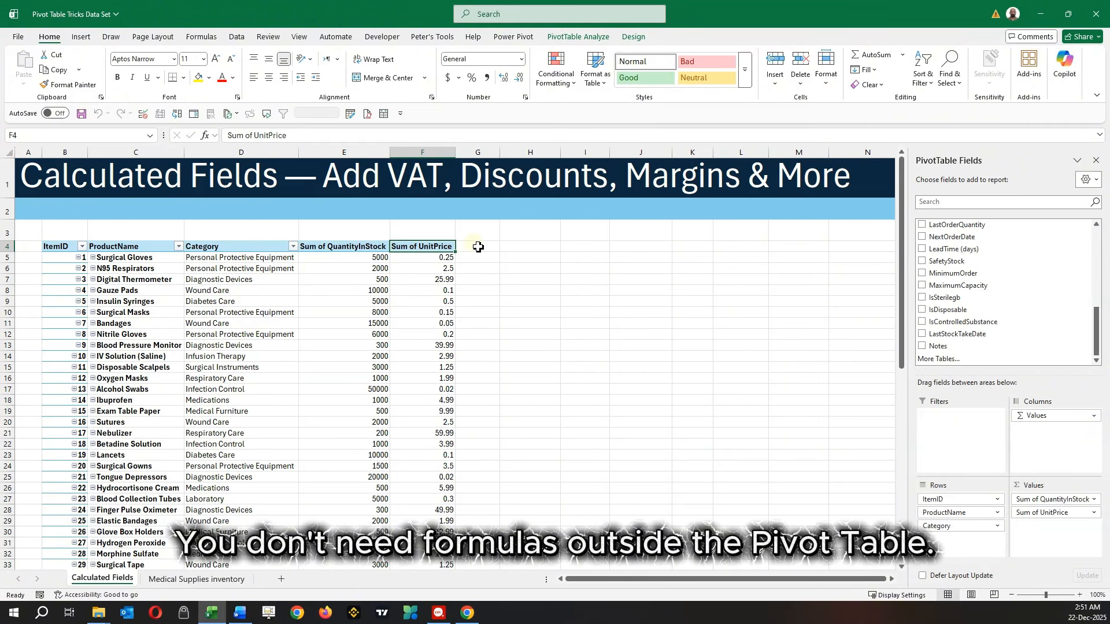
{"action": "left_click", "coordinate": [574, 38]}
{"action": "left_click", "coordinate": [611, 76]}
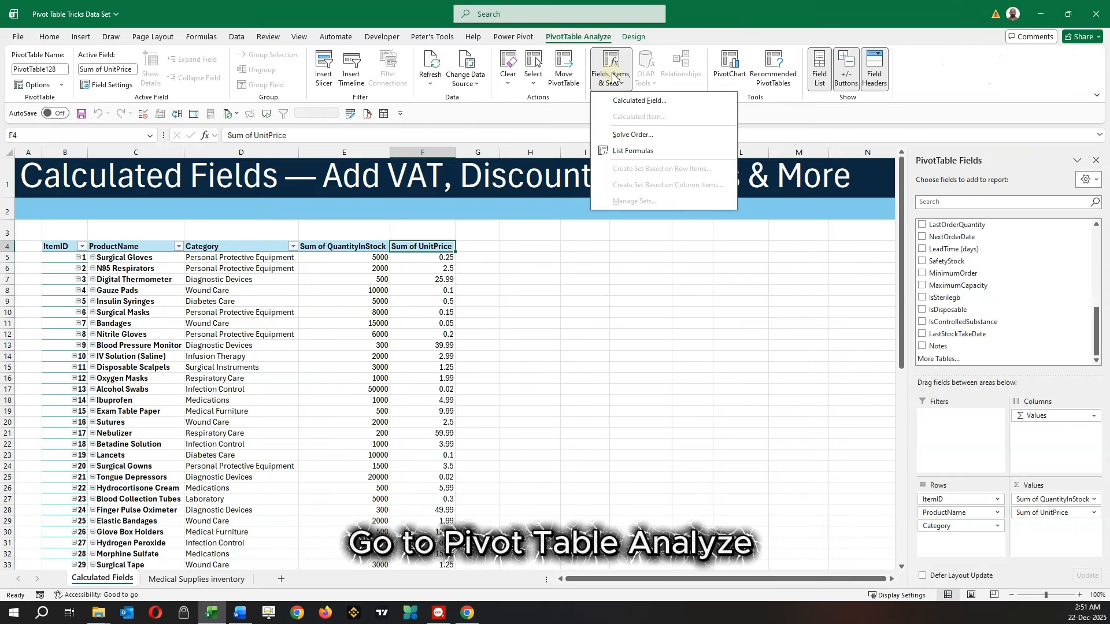
{"action": "left_click", "coordinate": [621, 100]}
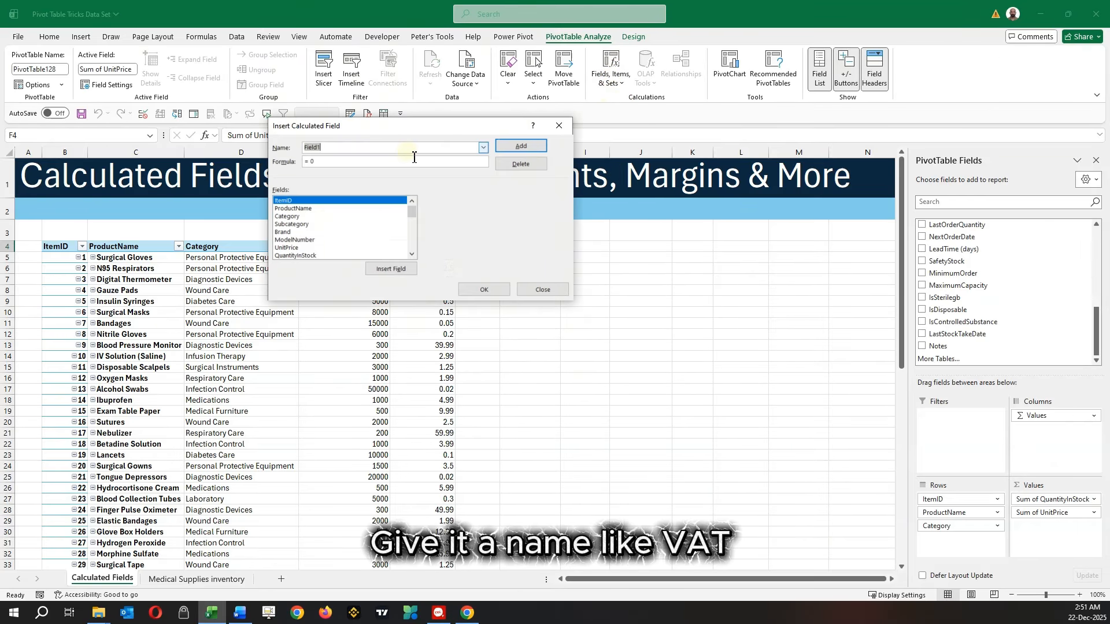
{"action": "type", "text": "VAT"}
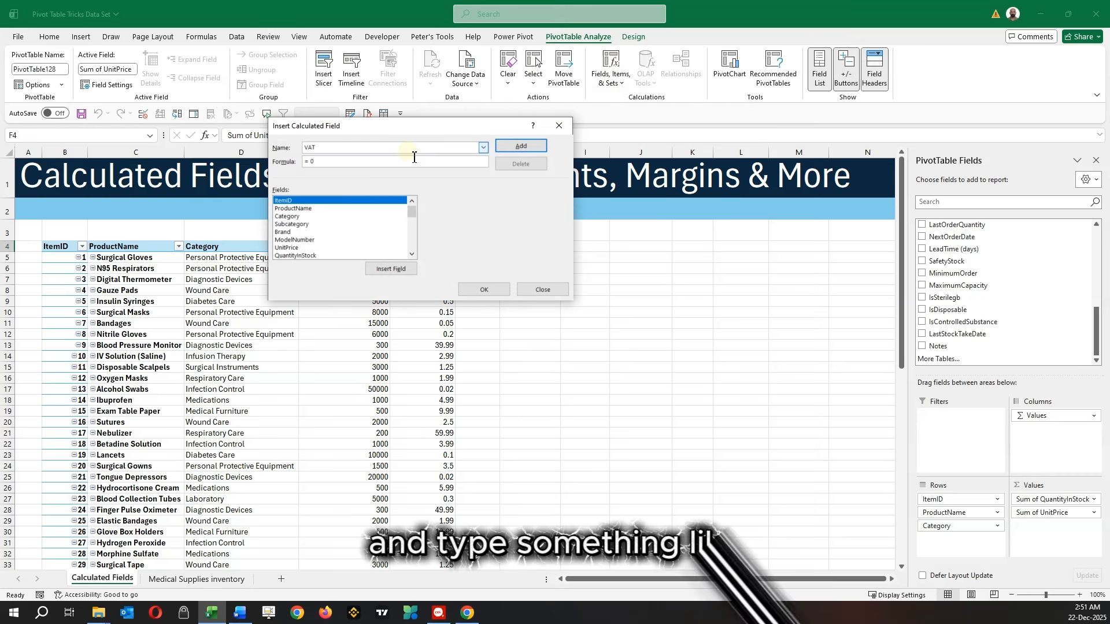
Set the VAT field's formula to UnitPrice*0.11 and add the field to the PivotTable's values.
{"action": "left_click", "coordinate": [385, 165]}
{"action": "key", "text": "BackSpace"}
{"action": "left_click", "coordinate": [300, 248]}
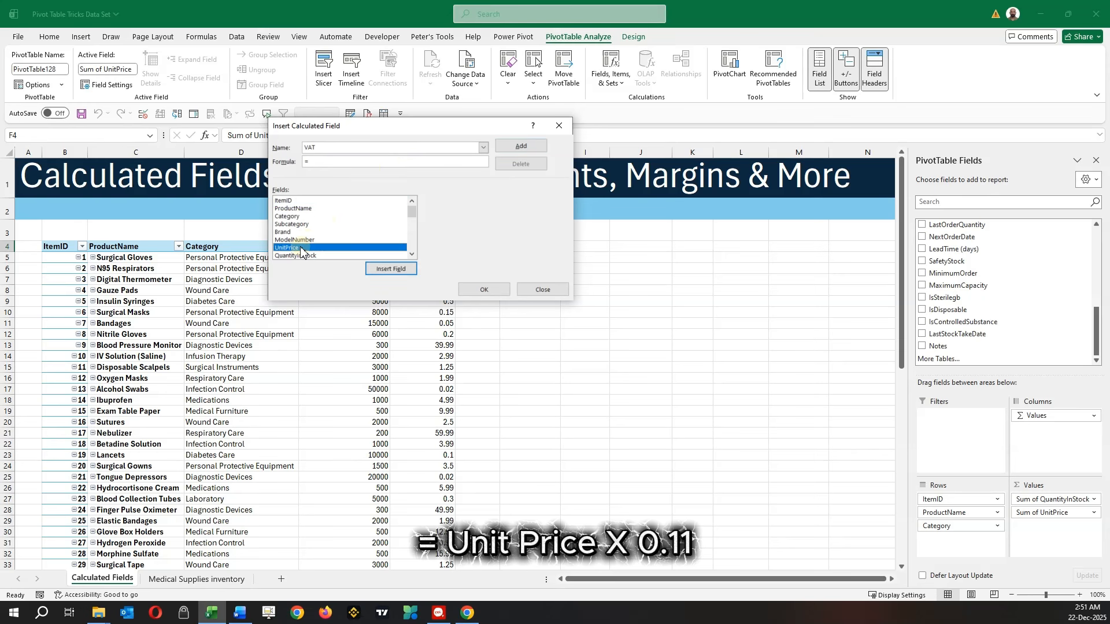
{"action": "type", "text": "*0.11"}
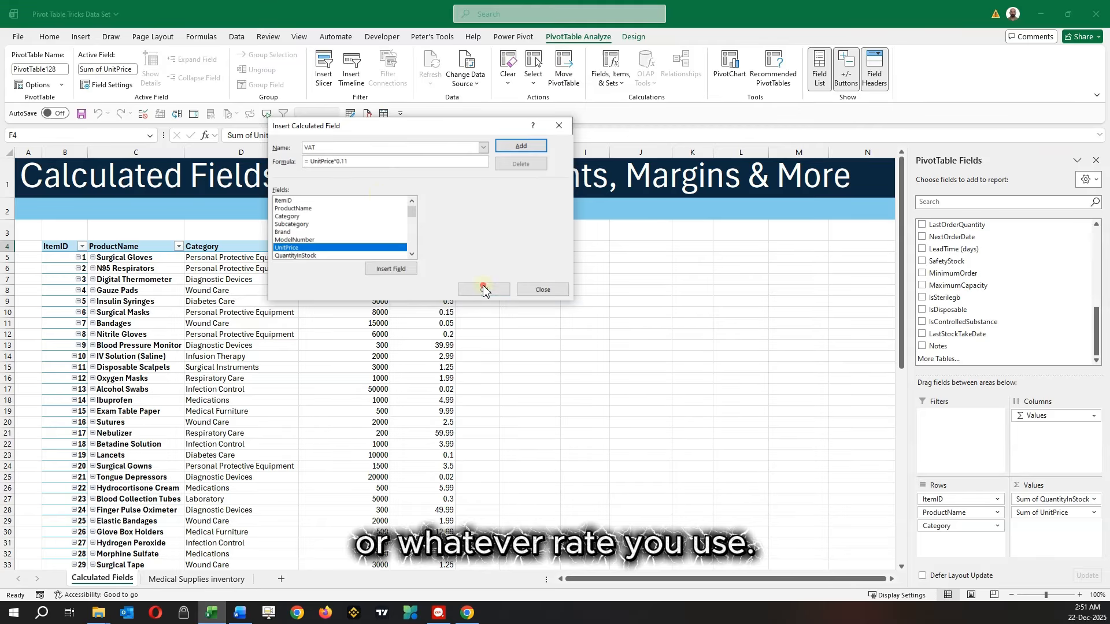
{"action": "left_click", "coordinate": [483, 289]}
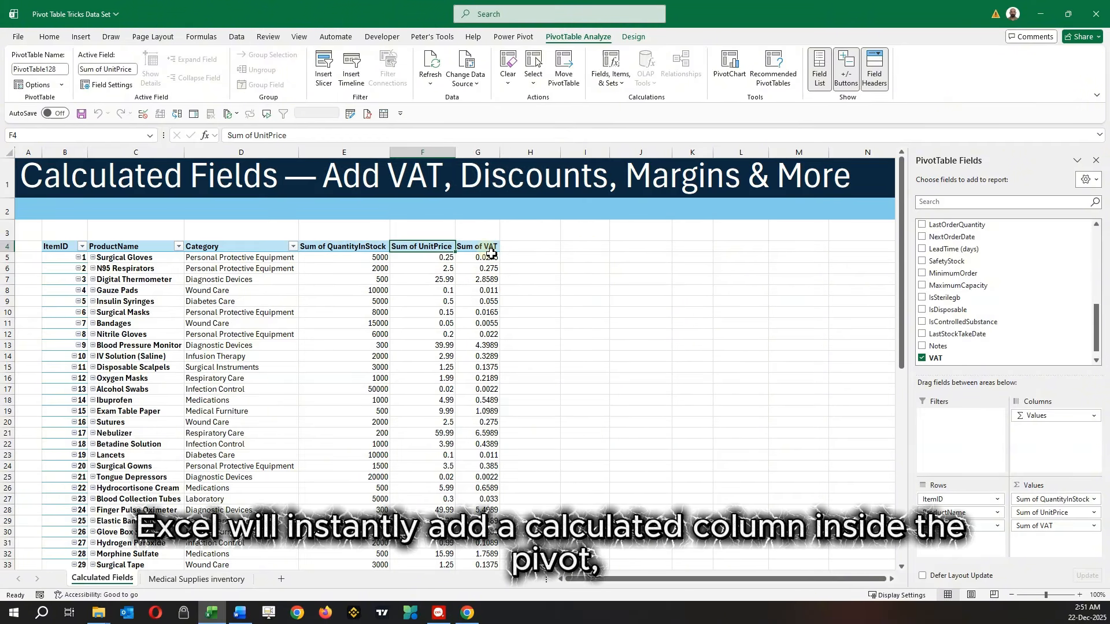
{"action": "scroll", "coordinate": [950, 328], "scroll_direction": "down", "scroll_amount": 1}
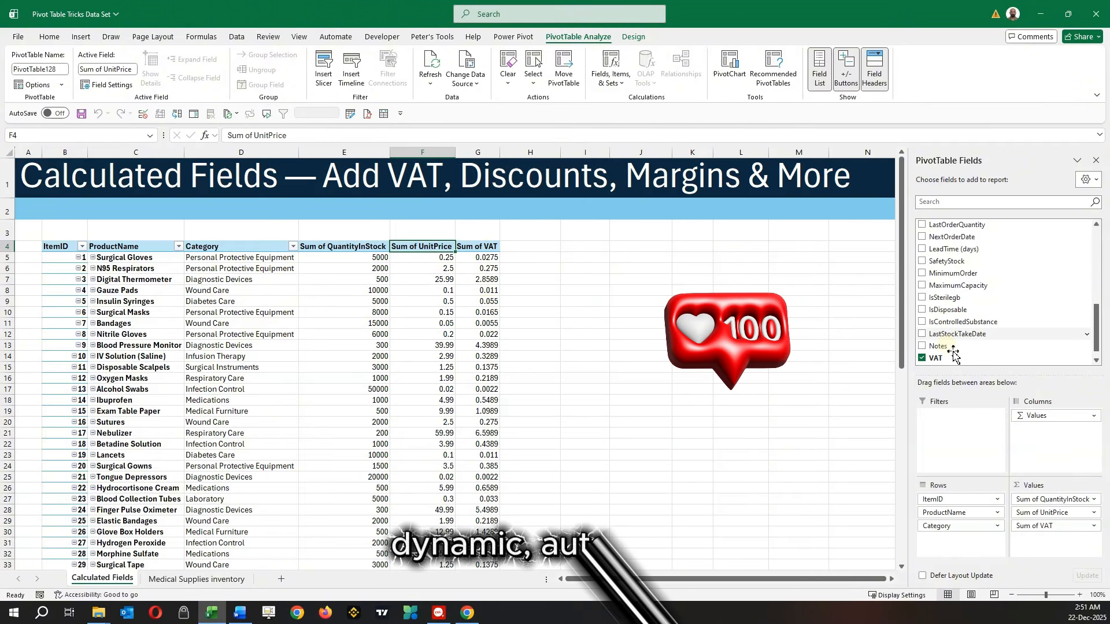
{"action": "left_click", "coordinate": [476, 248]}
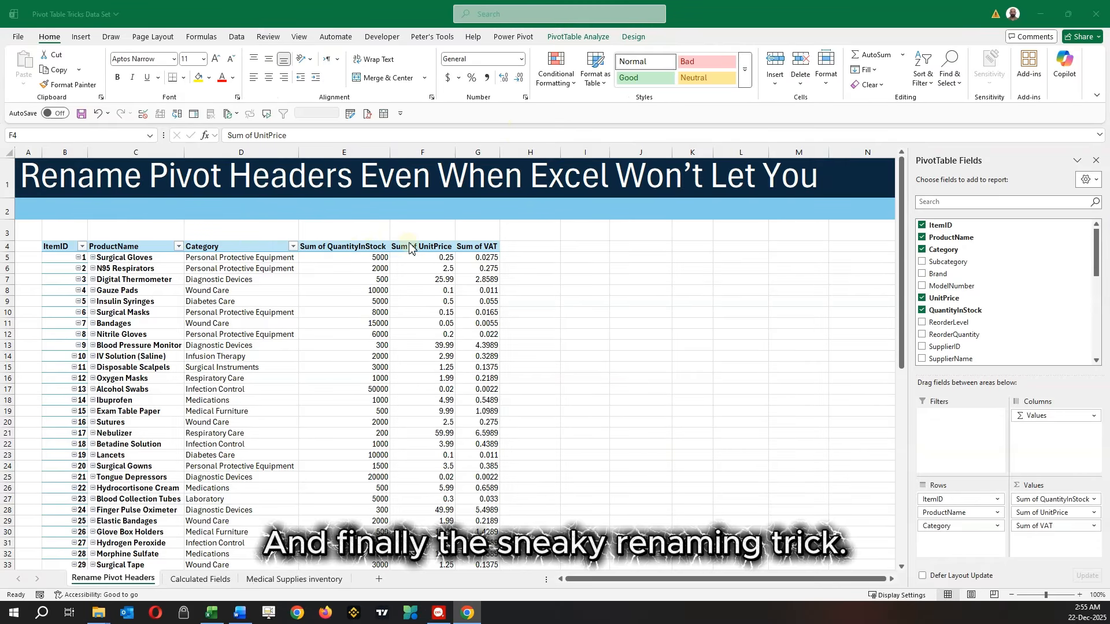
Rename the Sum of UnitPrice header on the Rename Pivot Headers sheet to UnitPrice, with a trailing space to avoid the duplicate field name.
{"action": "left_click", "coordinate": [410, 243]}
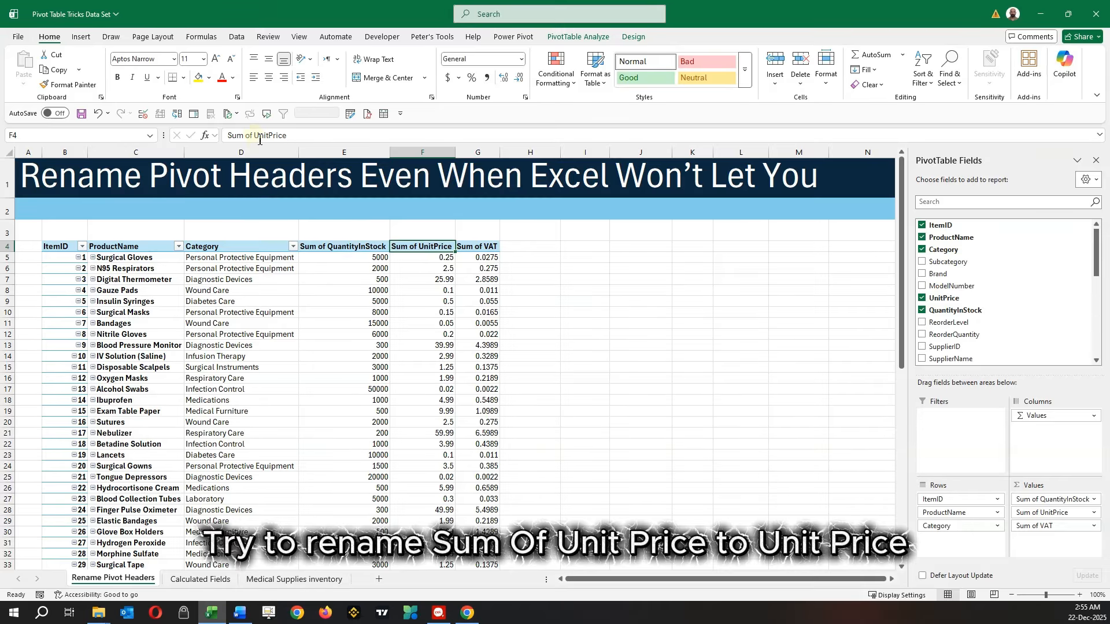
{"action": "left_click_drag", "start_coordinate": [255, 135], "coordinate": [216, 140]}
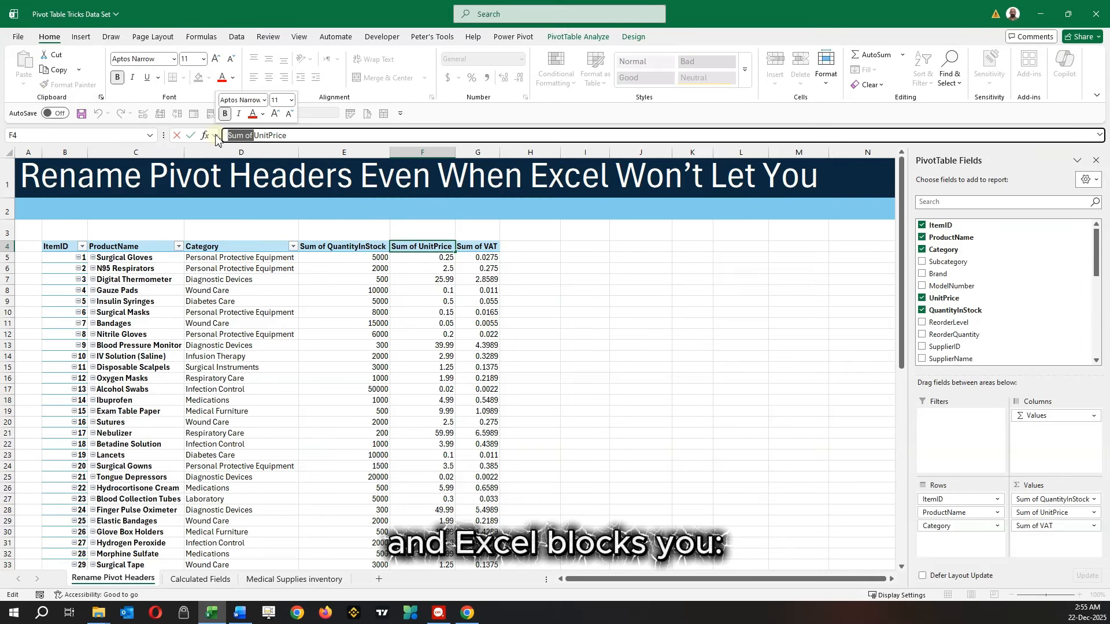
{"action": "key", "text": "BackSpace"}
{"action": "key", "text": "Return"}
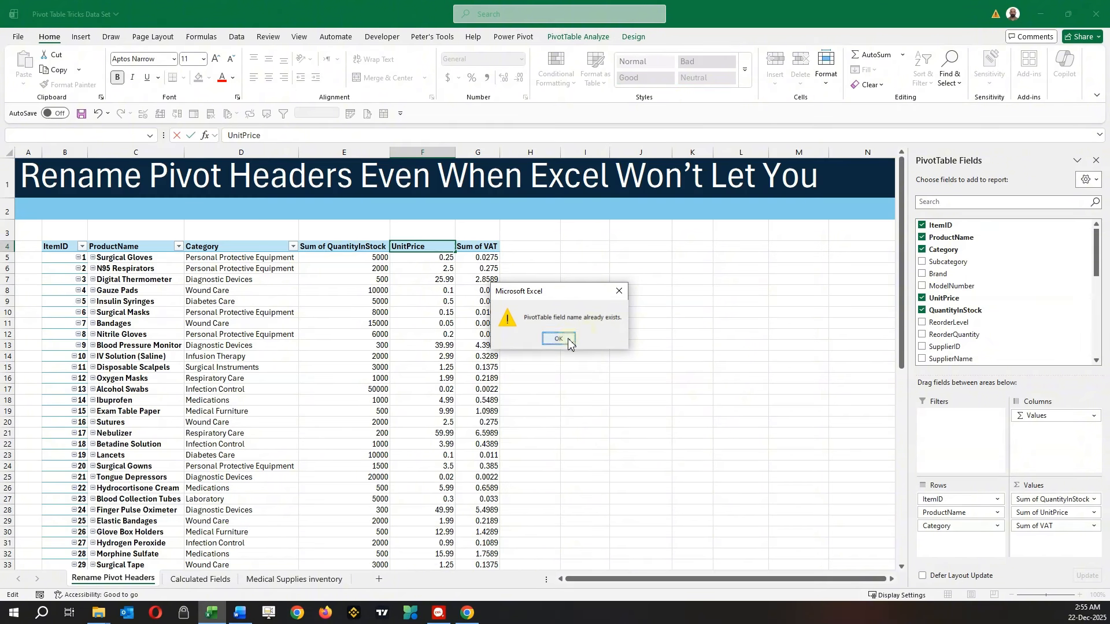
{"action": "left_click", "coordinate": [569, 342]}
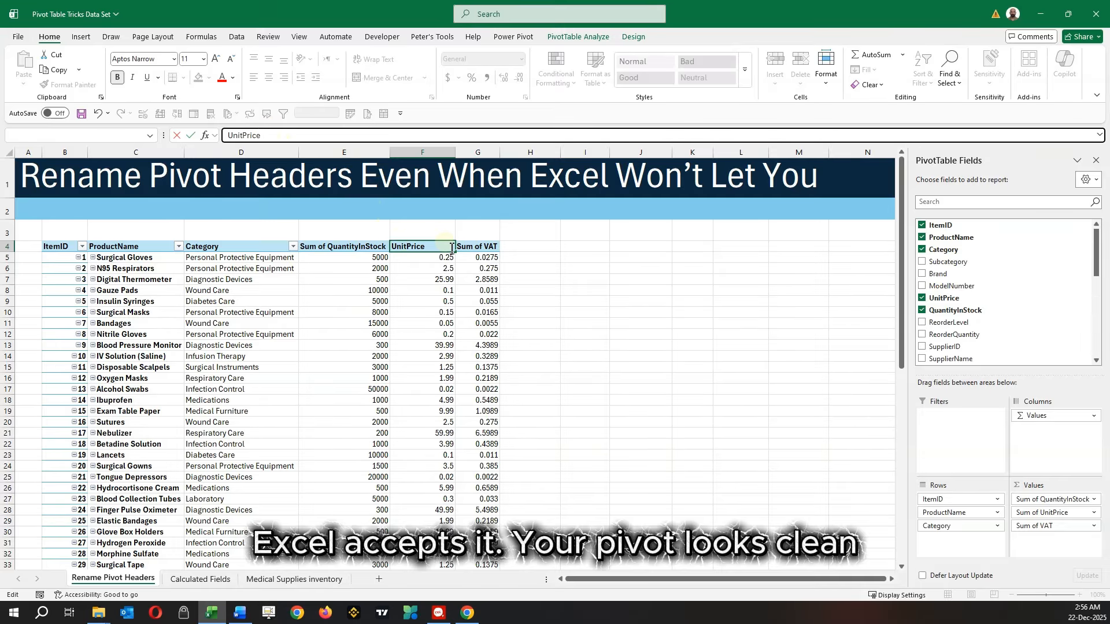
{"action": "key", "text": "Return"}
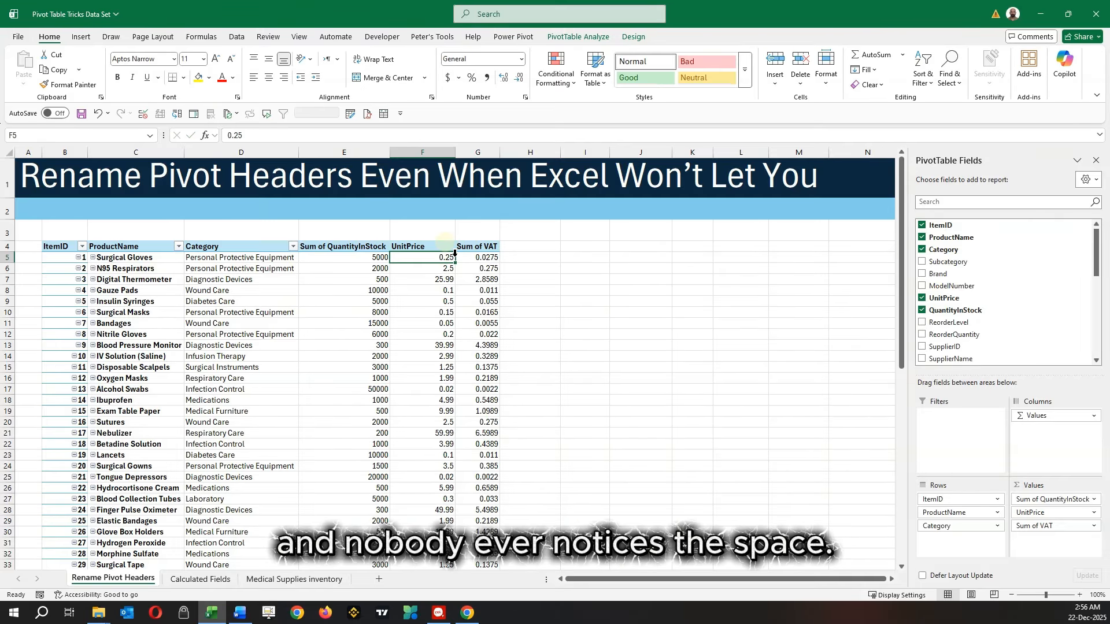